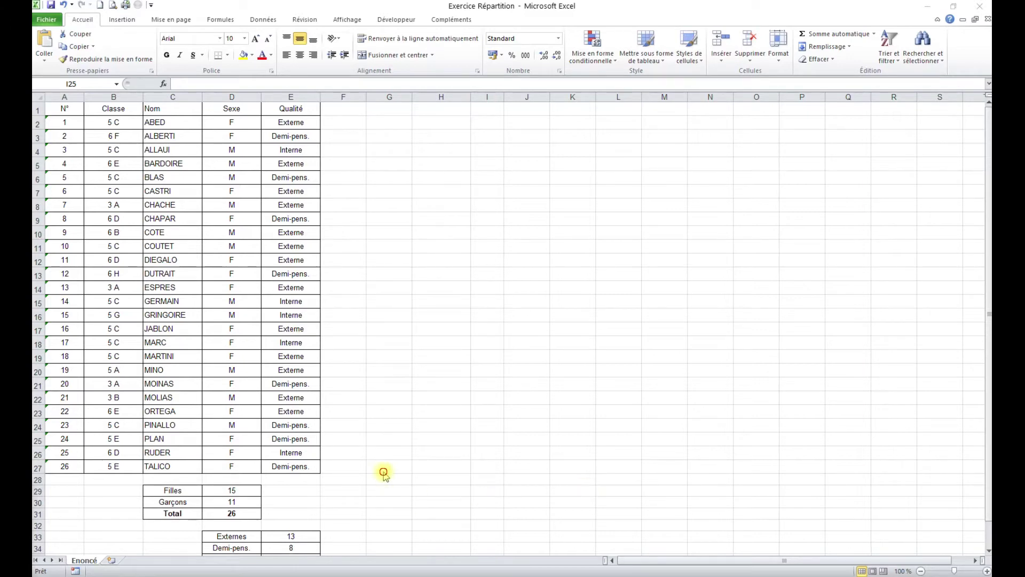
# Step: Inspect the formula behind the Filles count without changing it
pyautogui.scroll(-1, 382, 470)
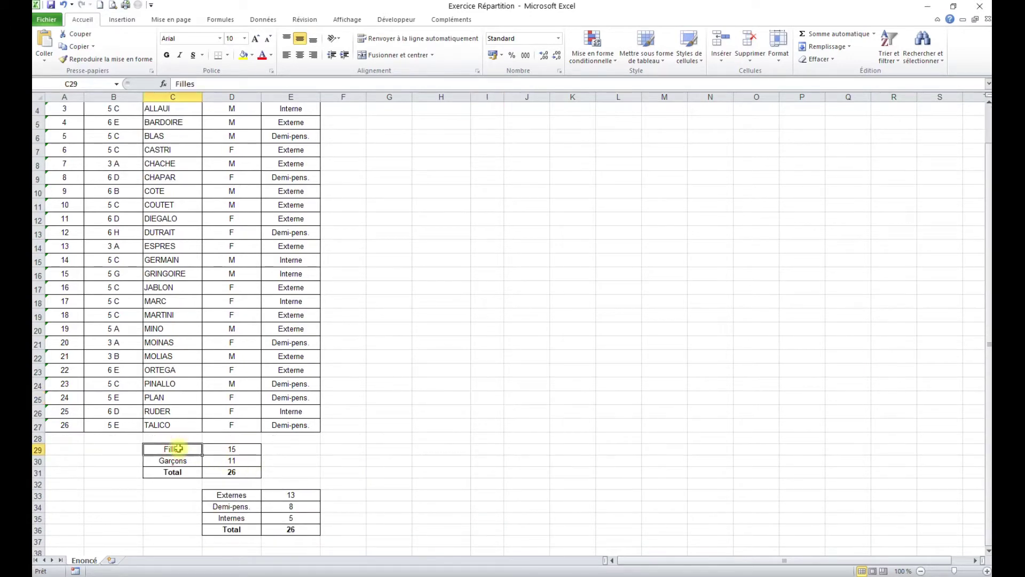
pyautogui.moveTo(180, 452); pyautogui.dragTo(216, 460)
pyautogui.click(237, 449)
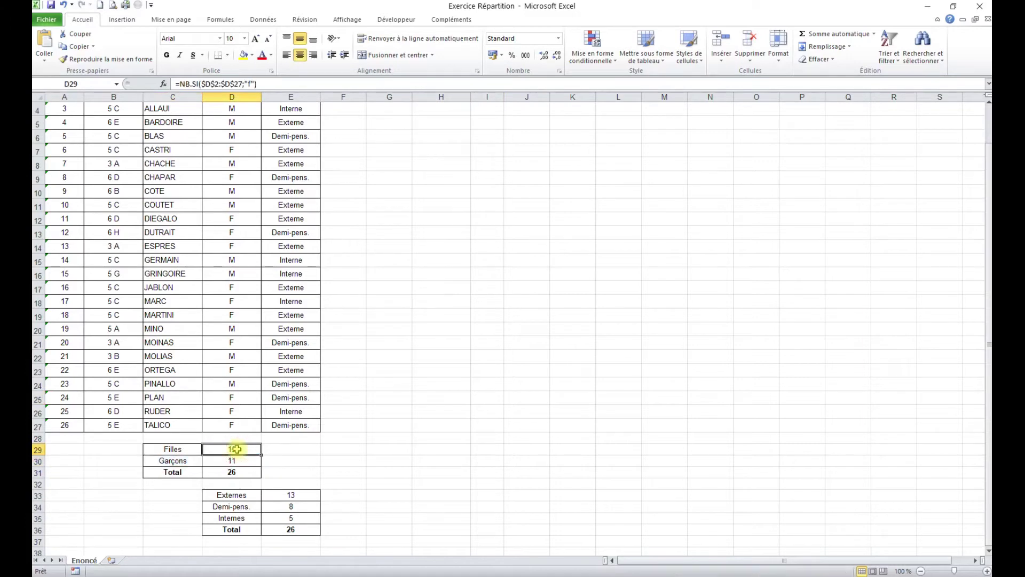
pyautogui.doubleClick(237, 449)
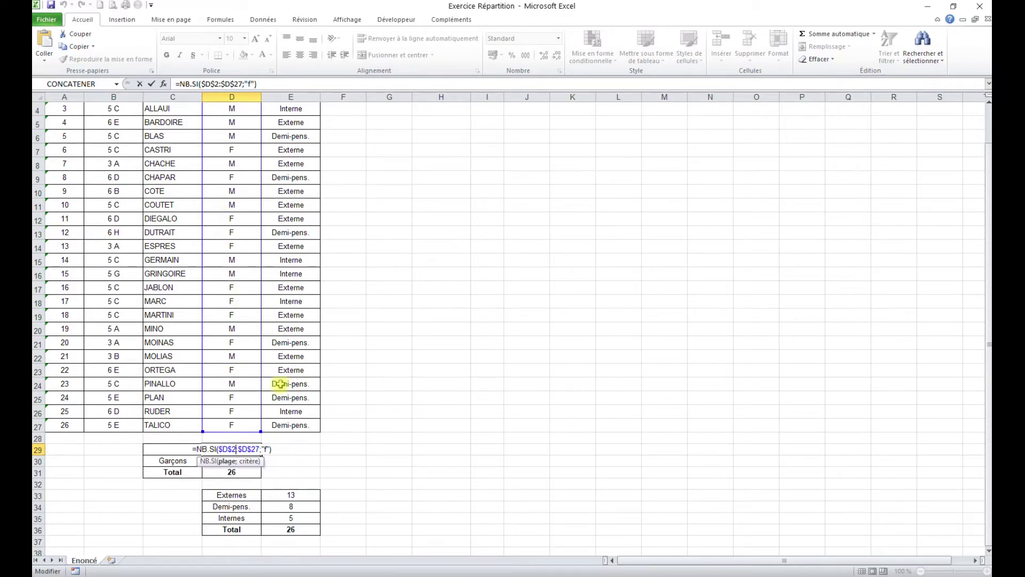
pyautogui.press('Escape')
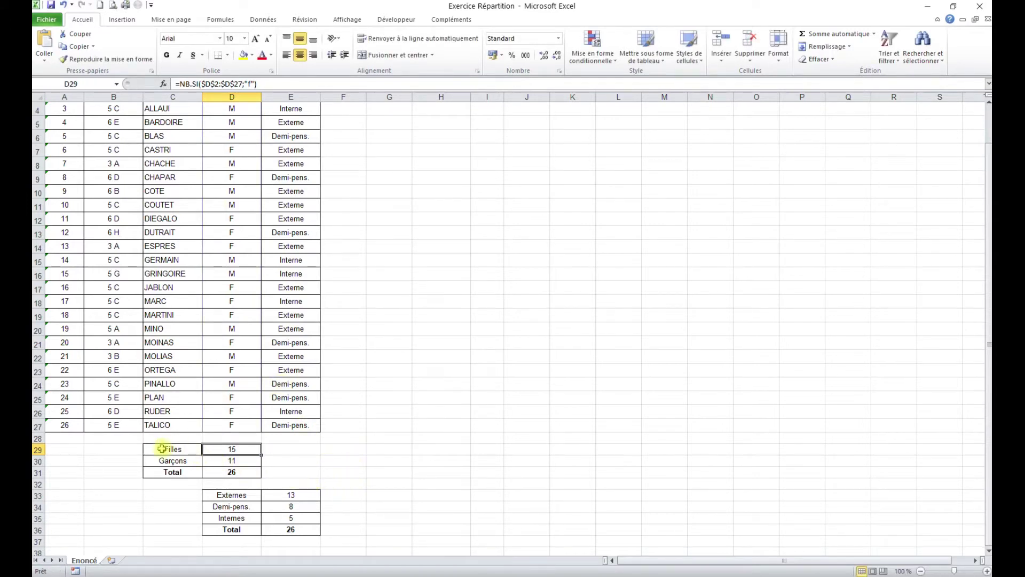
# Step: Insert a 3D pie of the Filles and Garçons counts beside the list, with layout 1
pyautogui.moveTo(161, 450); pyautogui.dragTo(220, 460)
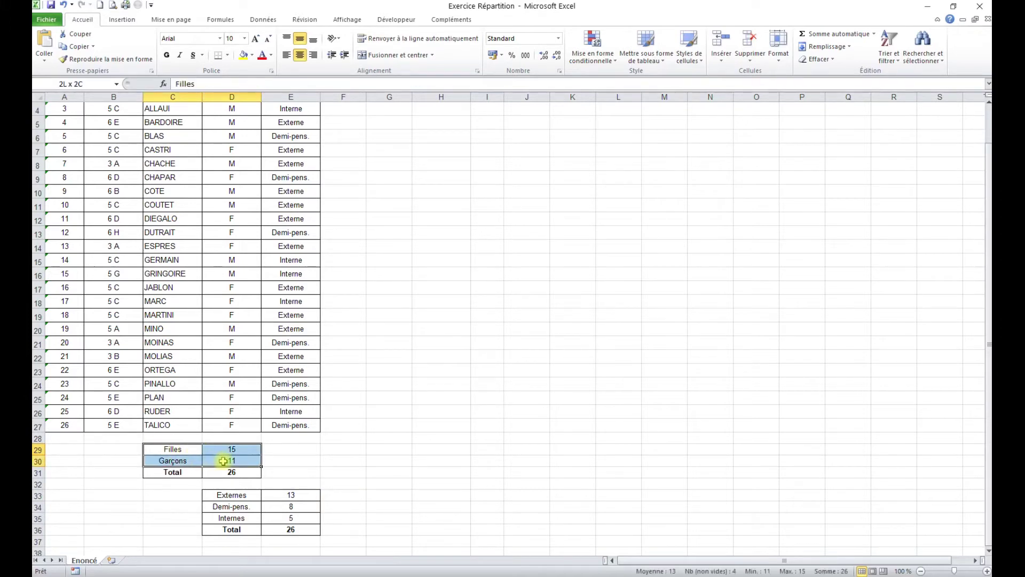
pyautogui.click(223, 460)
pyautogui.moveTo(170, 450); pyautogui.dragTo(220, 462)
pyautogui.click(122, 21)
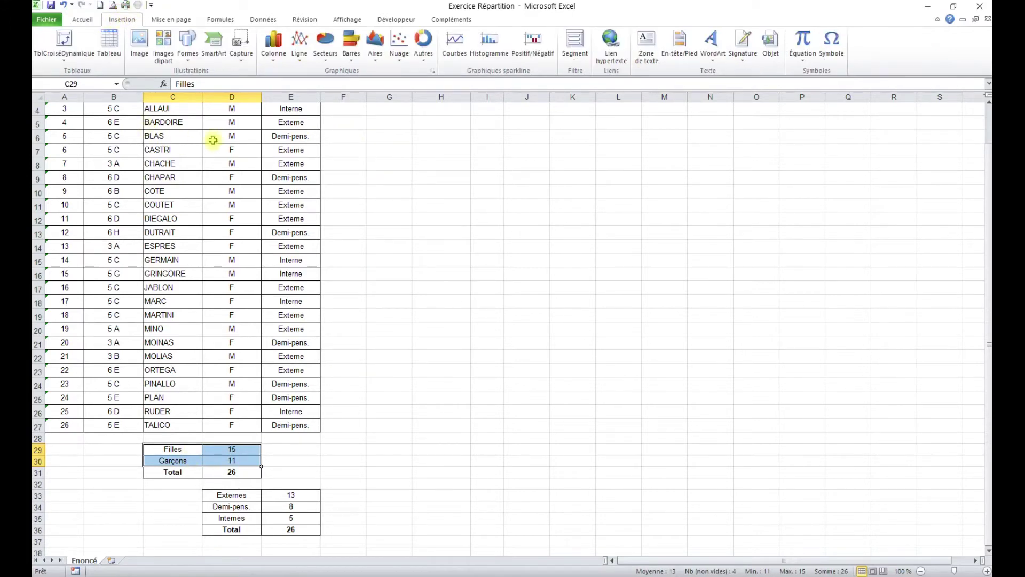
pyautogui.click(327, 56)
pyautogui.click(329, 167)
pyautogui.moveTo(615, 271); pyautogui.dragTo(589, 206)
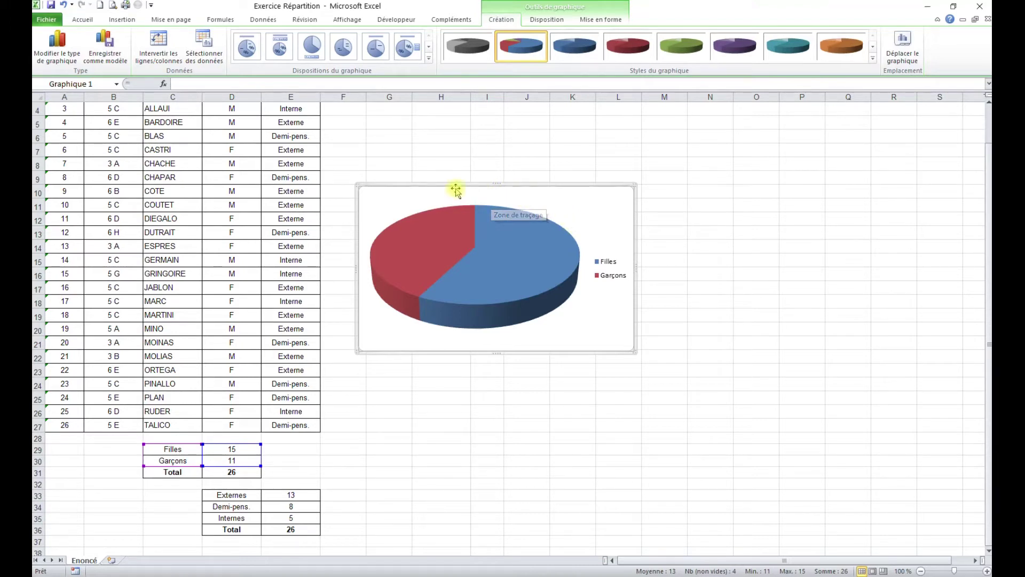
pyautogui.moveTo(513, 257)
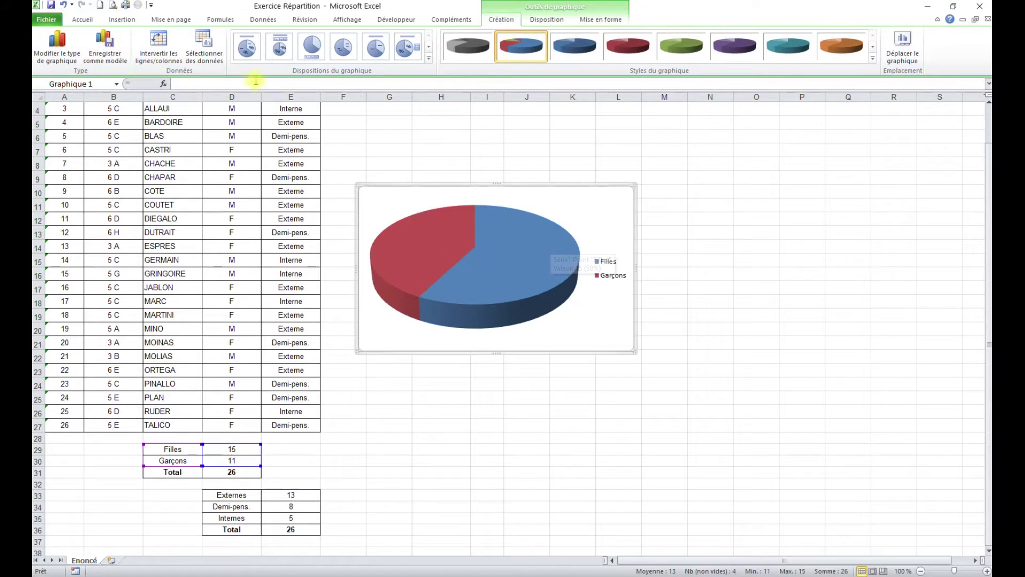
pyautogui.click(252, 53)
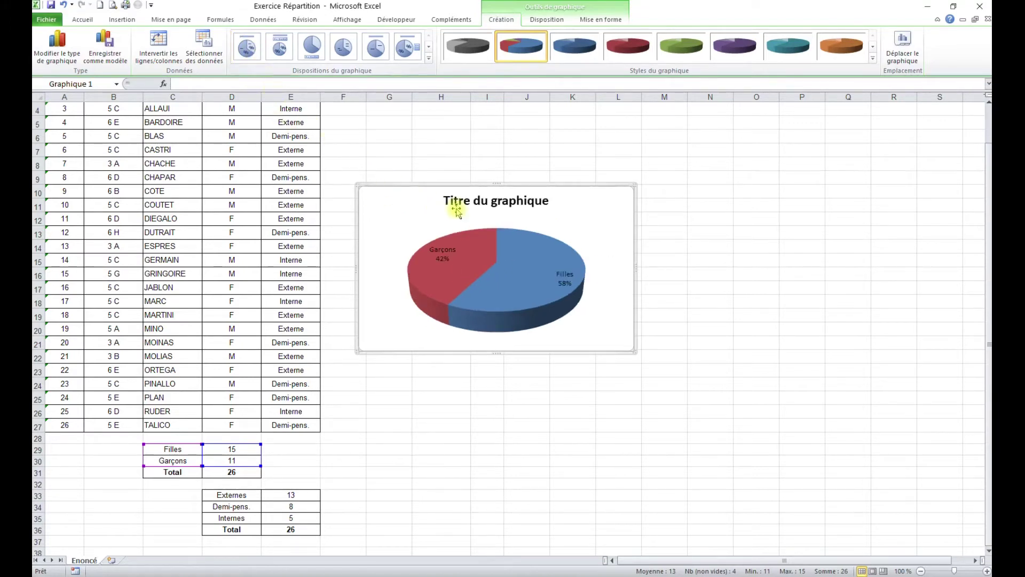
# Step: Delete the chart title and drag the Garçons 42% and Filles 58% labels outside the pie
pyautogui.click(480, 201)
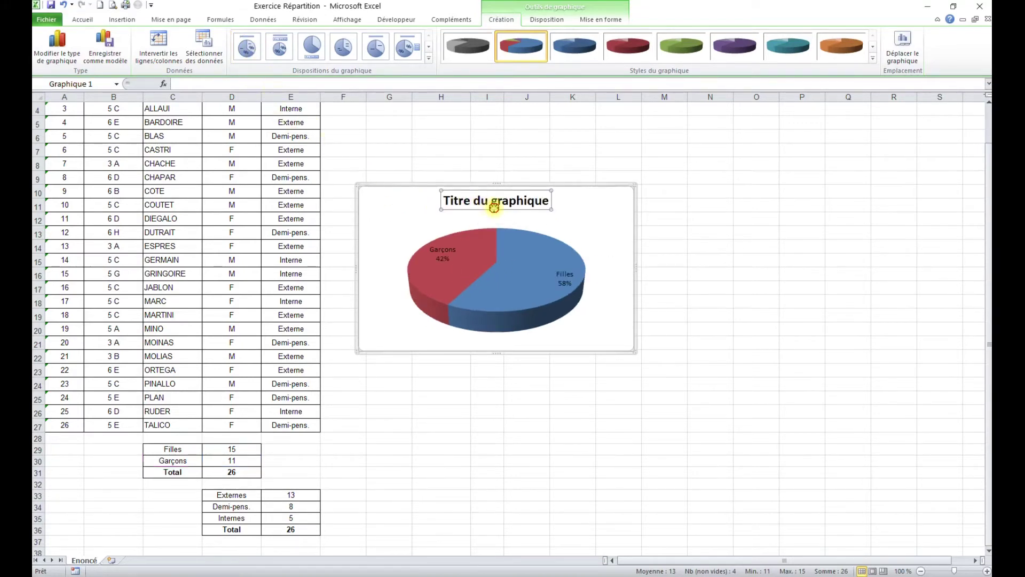
pyautogui.press('Delete')
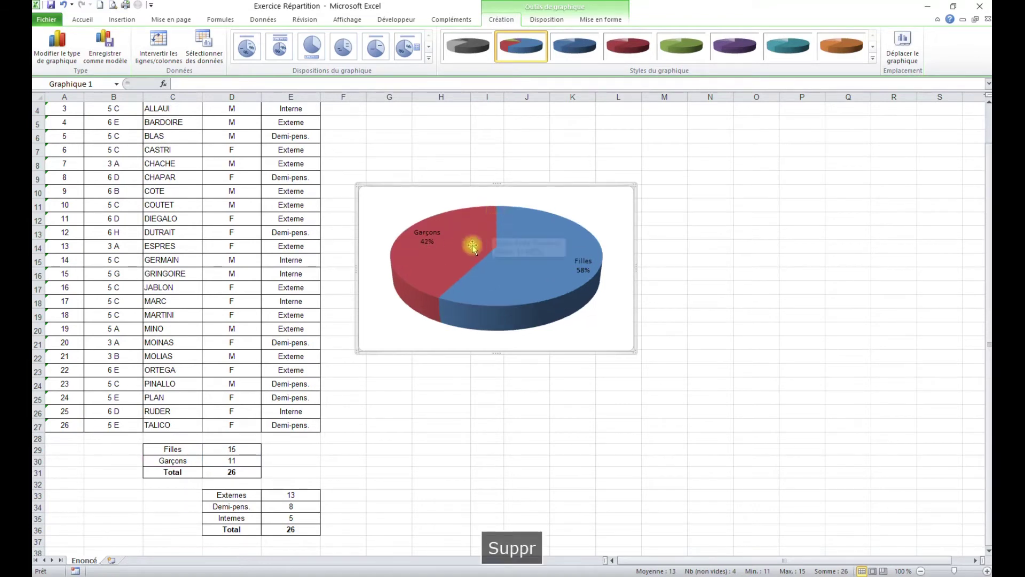
pyautogui.click(439, 241)
pyautogui.click(430, 232)
pyautogui.moveTo(428, 226); pyautogui.dragTo(395, 206)
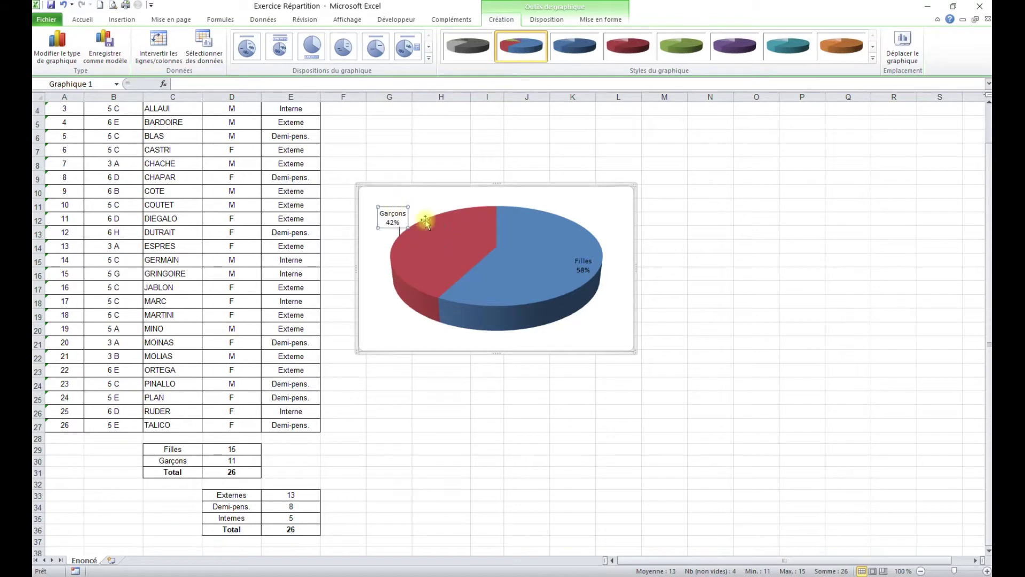
pyautogui.click(586, 272)
pyautogui.moveTo(586, 275); pyautogui.dragTo(608, 326)
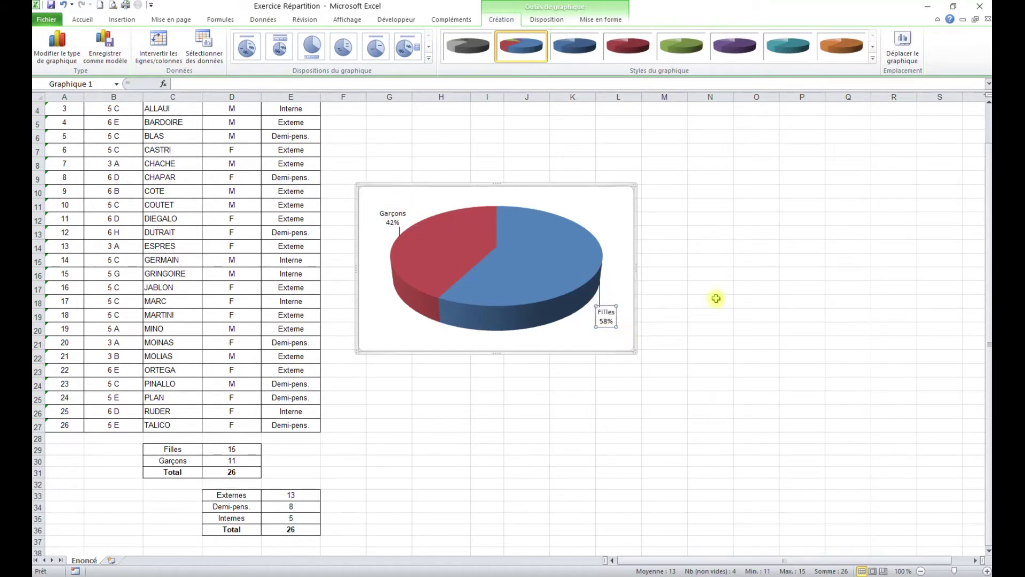
pyautogui.click(534, 409)
pyautogui.scroll(-1, 505, 422)
pyautogui.scroll(-1, 505, 422)
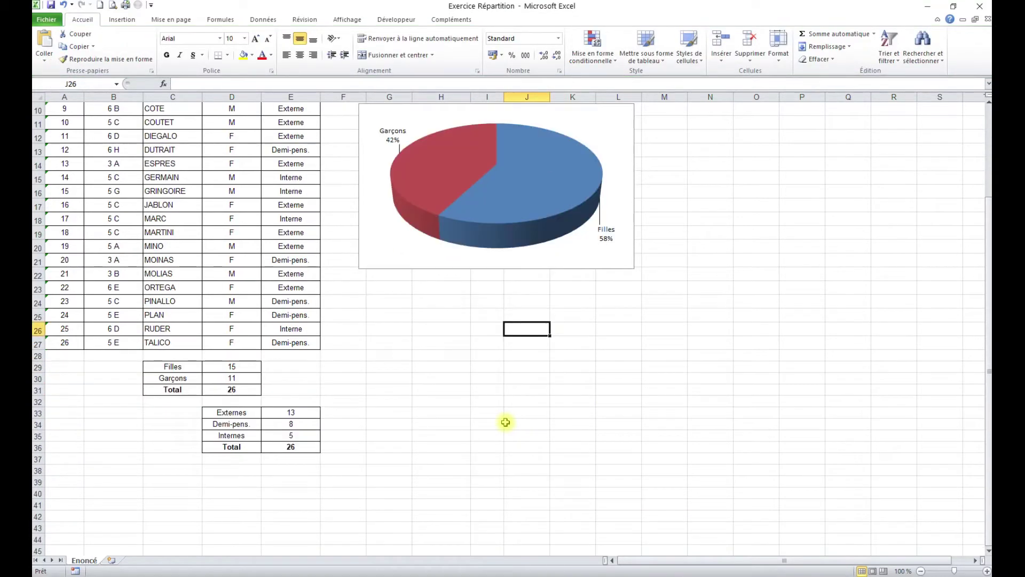
# Step: Chart the Externes, Demi-pens. and Internes counts (D33:E35) as a 3D pie below the first chart
pyautogui.click(235, 414)
pyautogui.moveTo(235, 414); pyautogui.dragTo(292, 435)
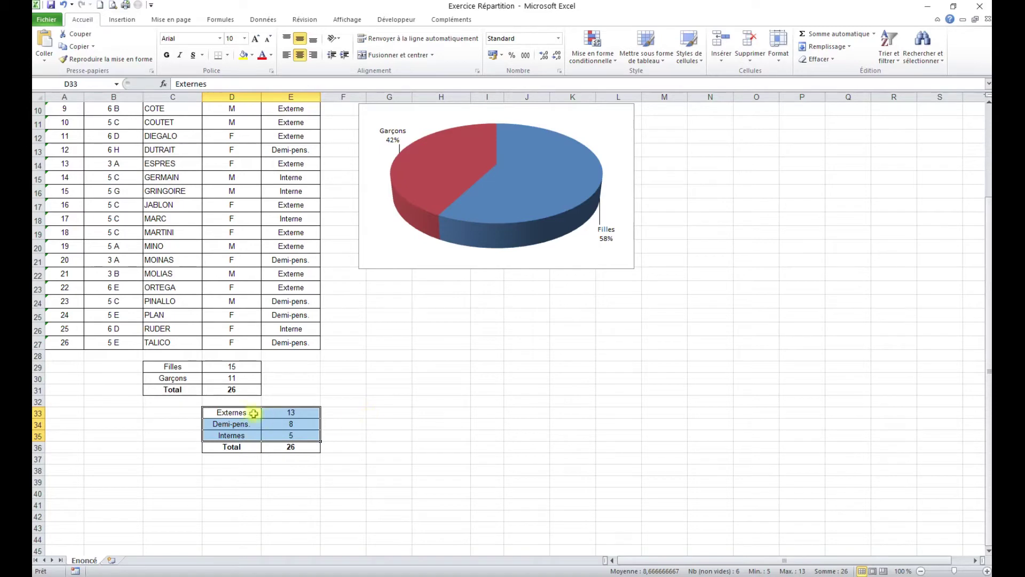
pyautogui.click(124, 19)
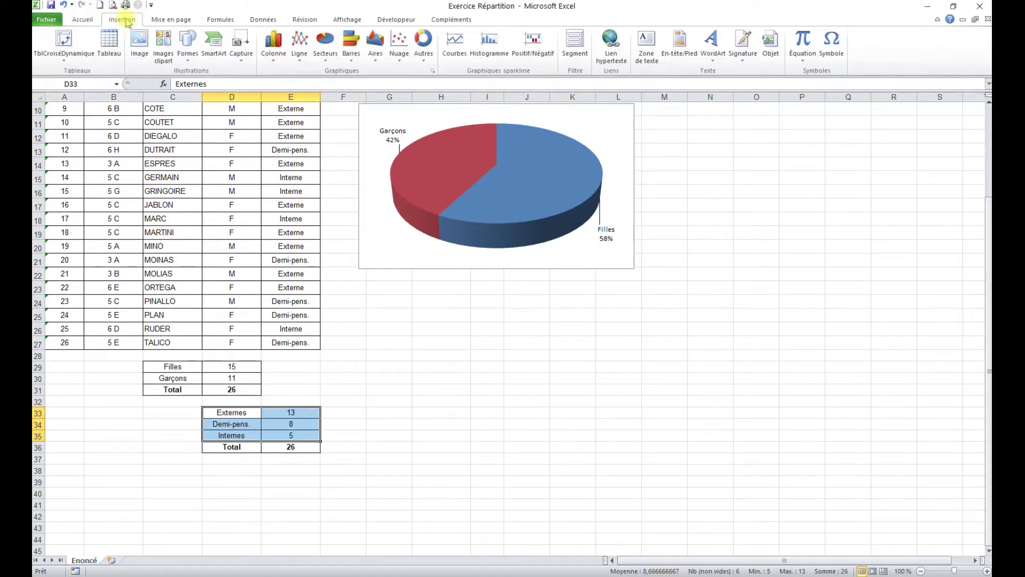
pyautogui.click(325, 42)
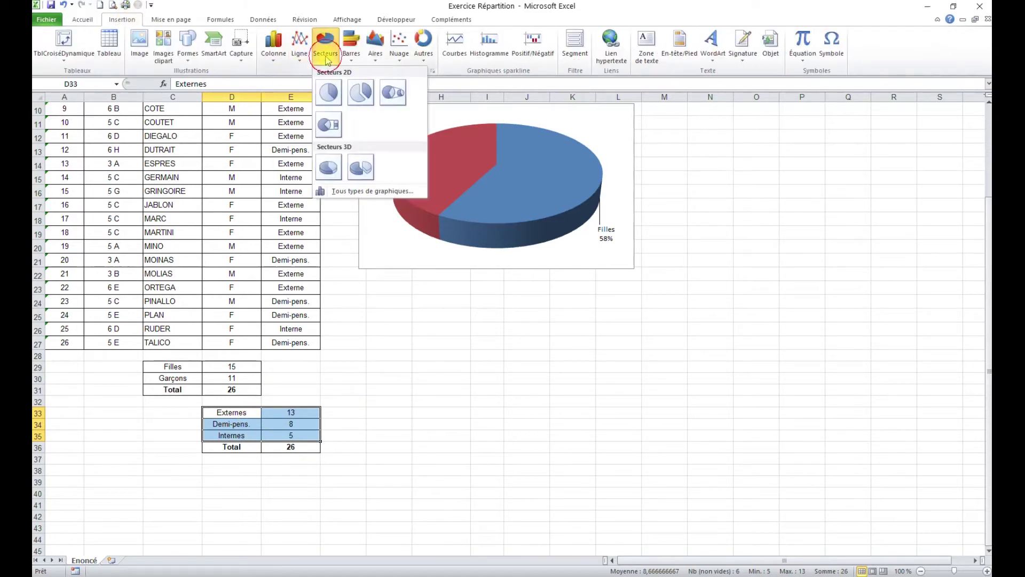
pyautogui.click(329, 167)
pyautogui.moveTo(606, 278); pyautogui.dragTo(583, 351)
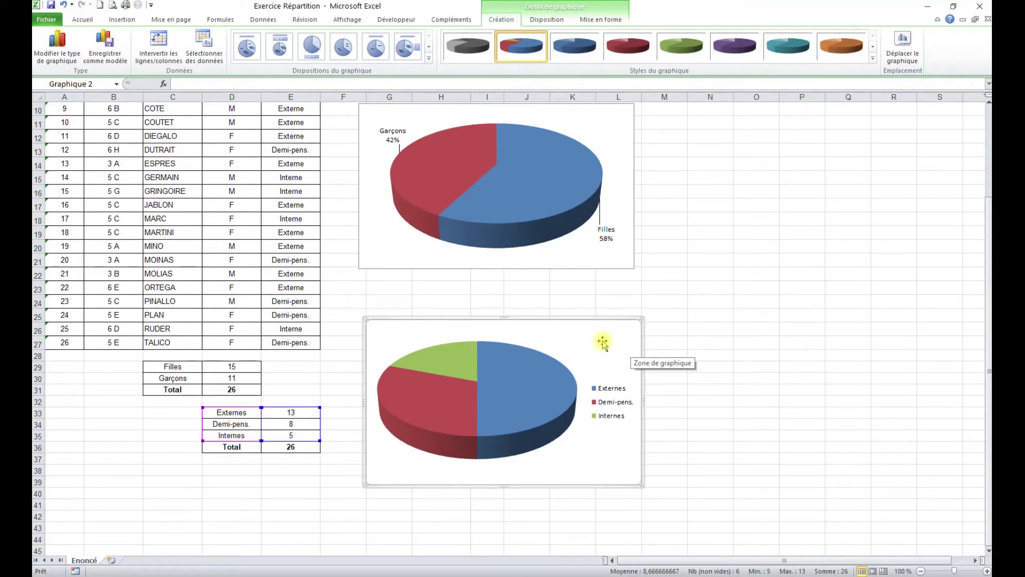
# Step: Apply layout 1, remove the title, and move the Internes, Demi-pens. and Externes labels outside
pyautogui.click(247, 48)
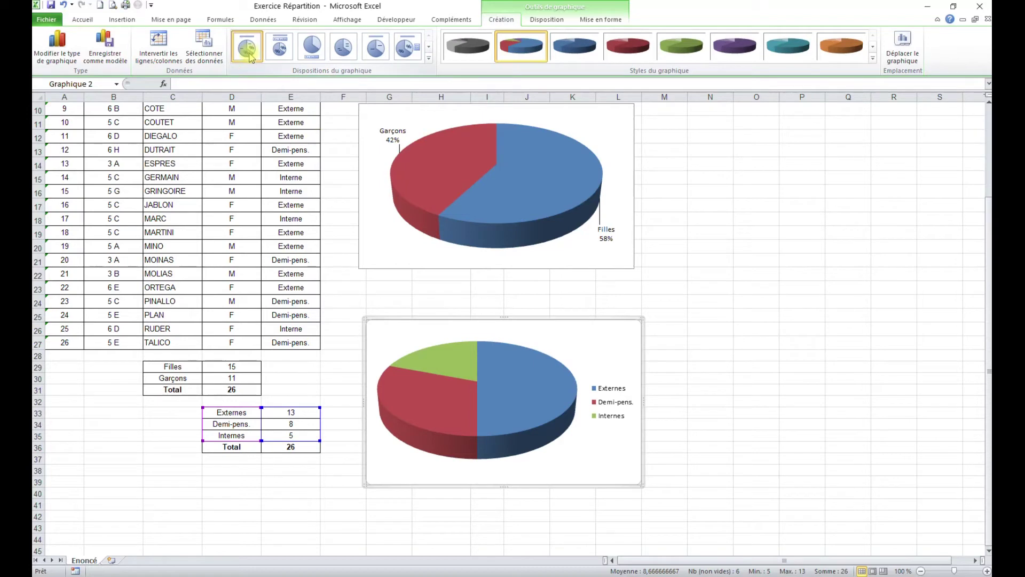
pyautogui.click(521, 342)
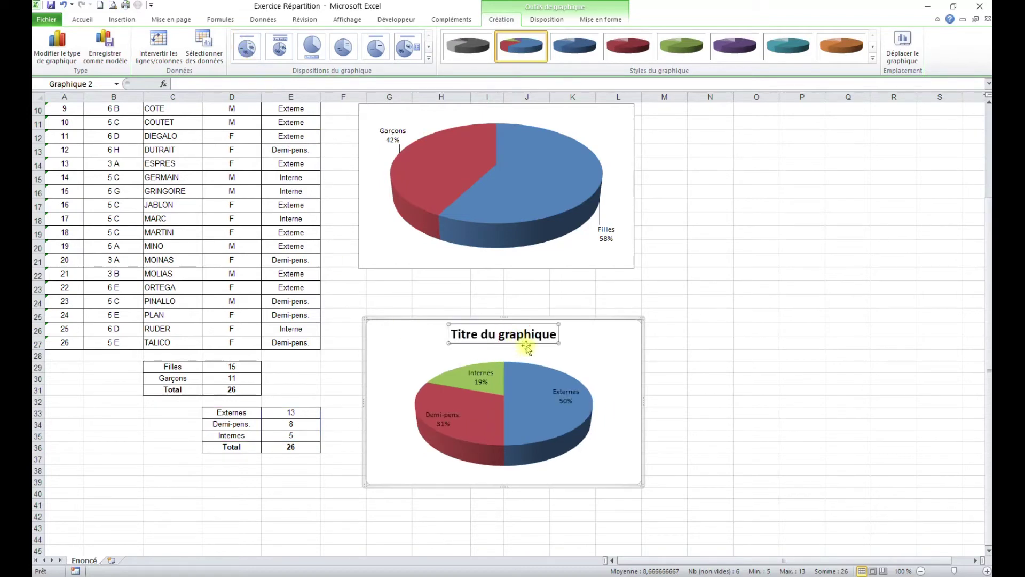
pyautogui.press('Delete')
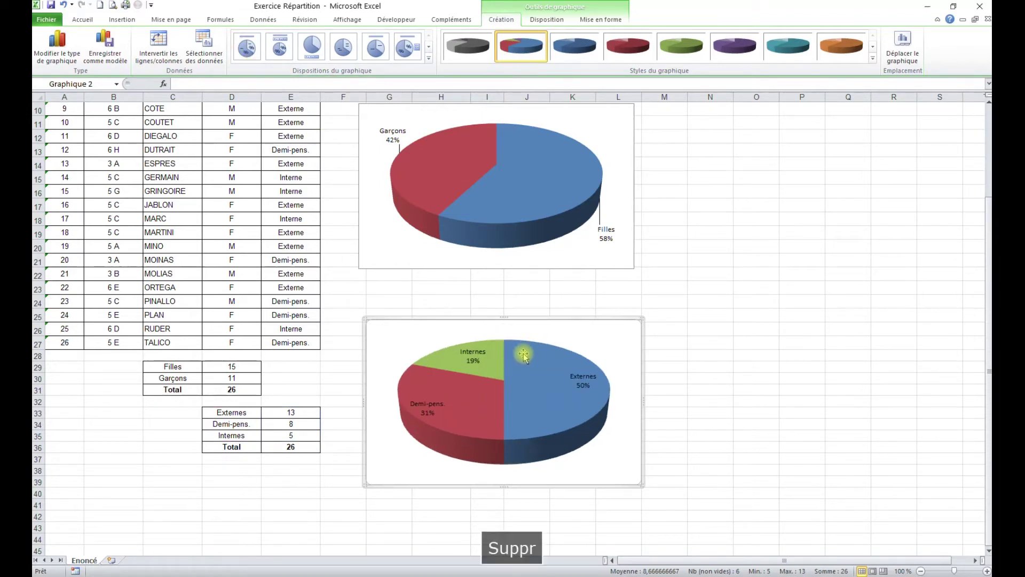
pyautogui.click(474, 363)
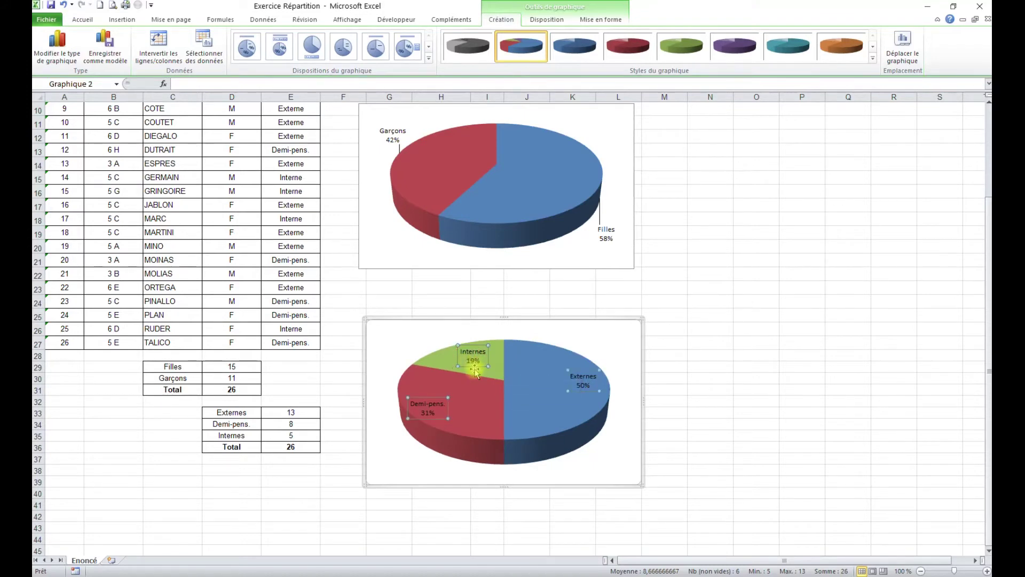
pyautogui.moveTo(475, 370); pyautogui.dragTo(425, 354)
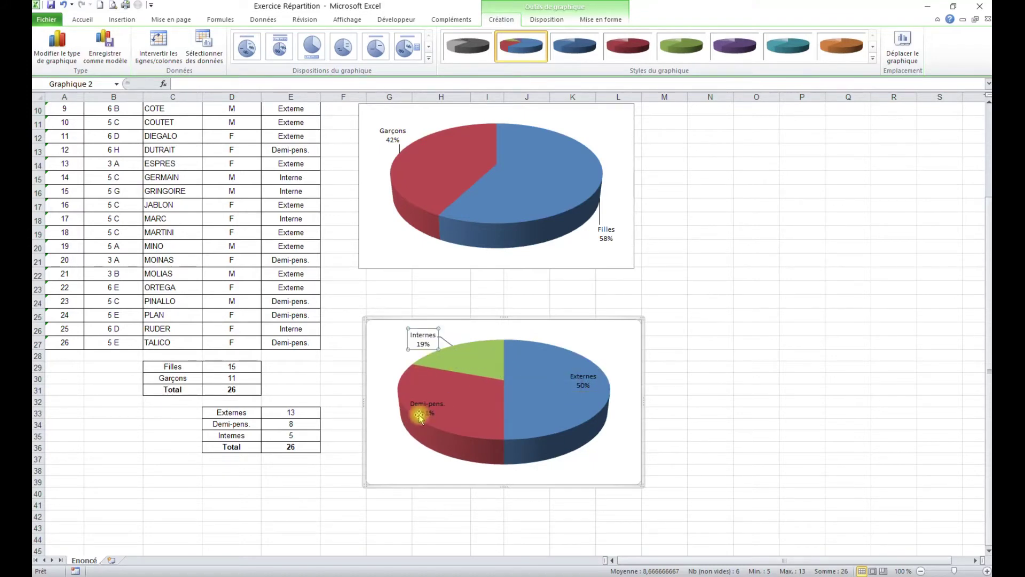
pyautogui.moveTo(419, 416); pyautogui.dragTo(392, 466)
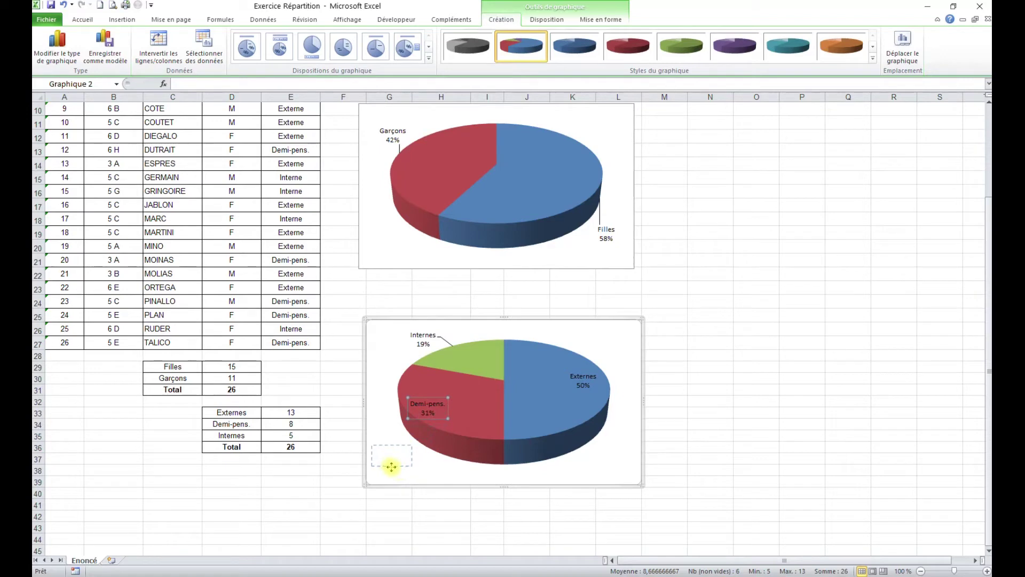
pyautogui.moveTo(583, 385); pyautogui.dragTo(614, 464)
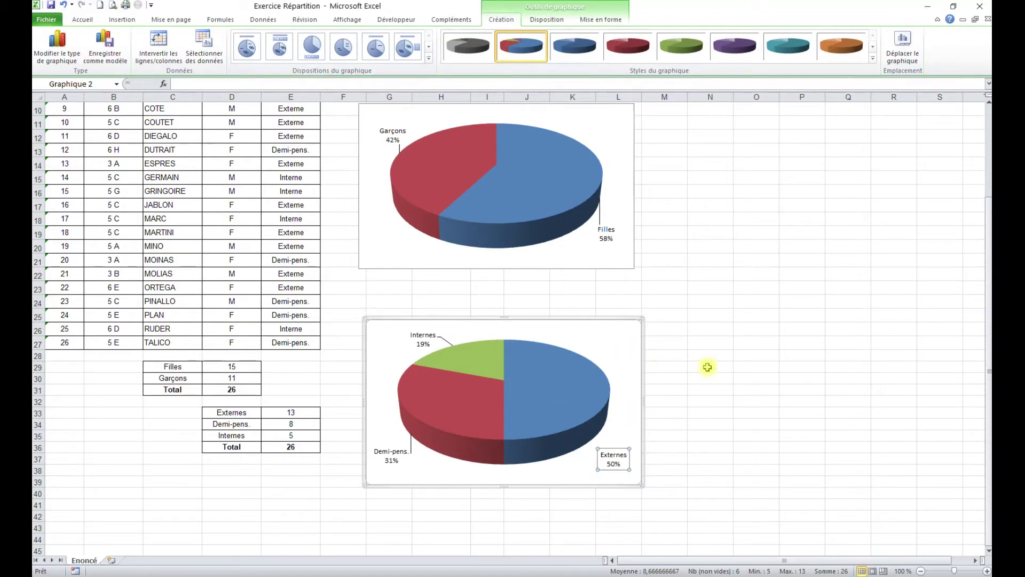
pyautogui.click(697, 342)
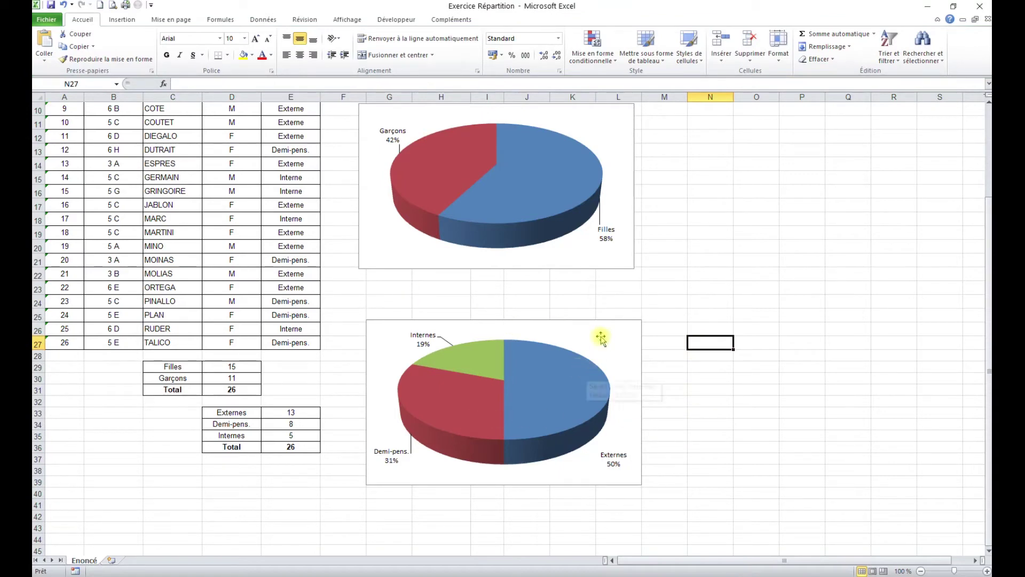
# Step: Copy the Filles/Garçons chart and switch to the Word report
pyautogui.click(614, 138)
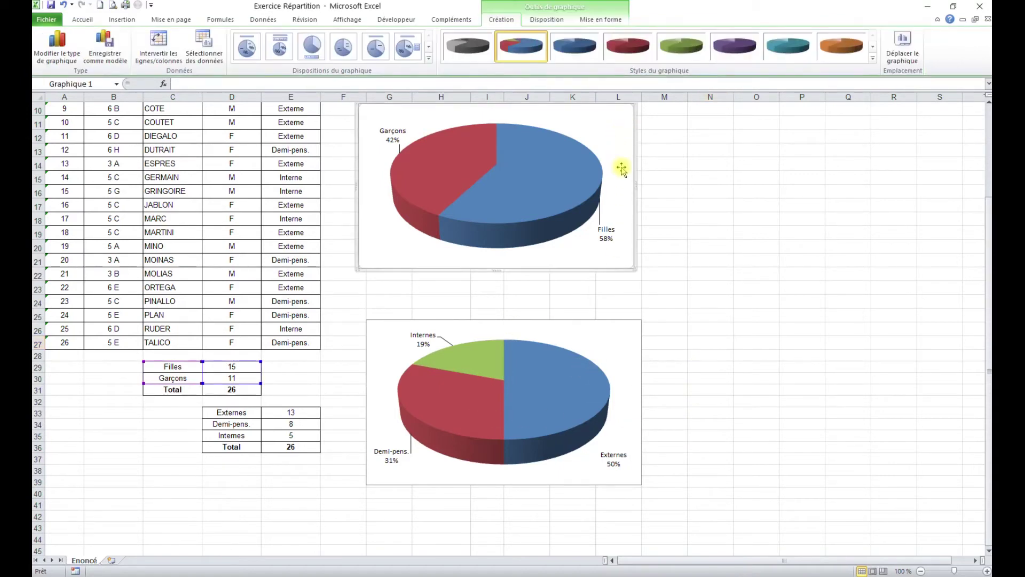
pyautogui.hotkey('ctrl', 'c')
pyautogui.click(736, 551)
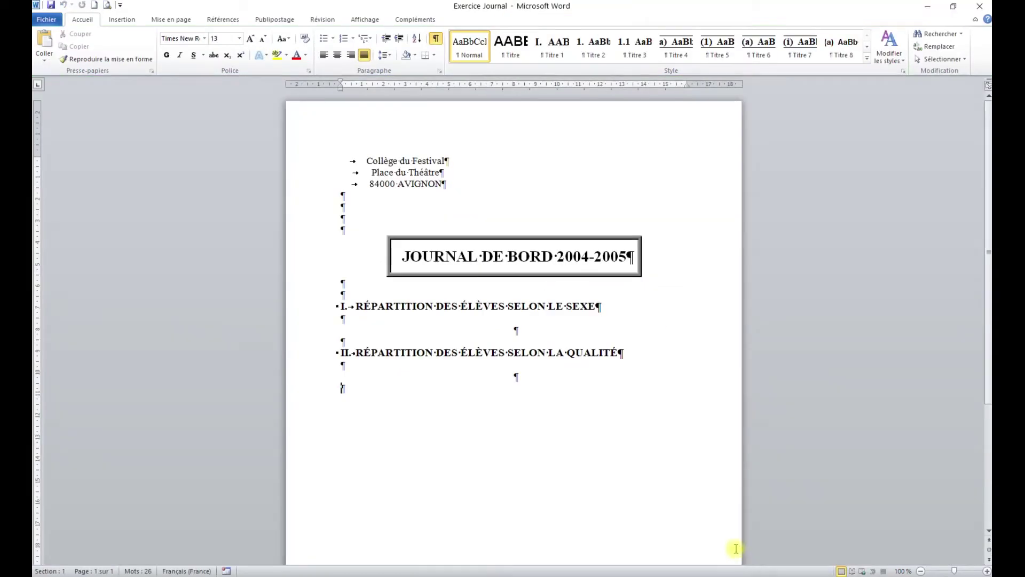
# Step: Under section I, set Collage spécial to Coller avec liaison as Graphique Microsoft Excel Objet
pyautogui.click(523, 331)
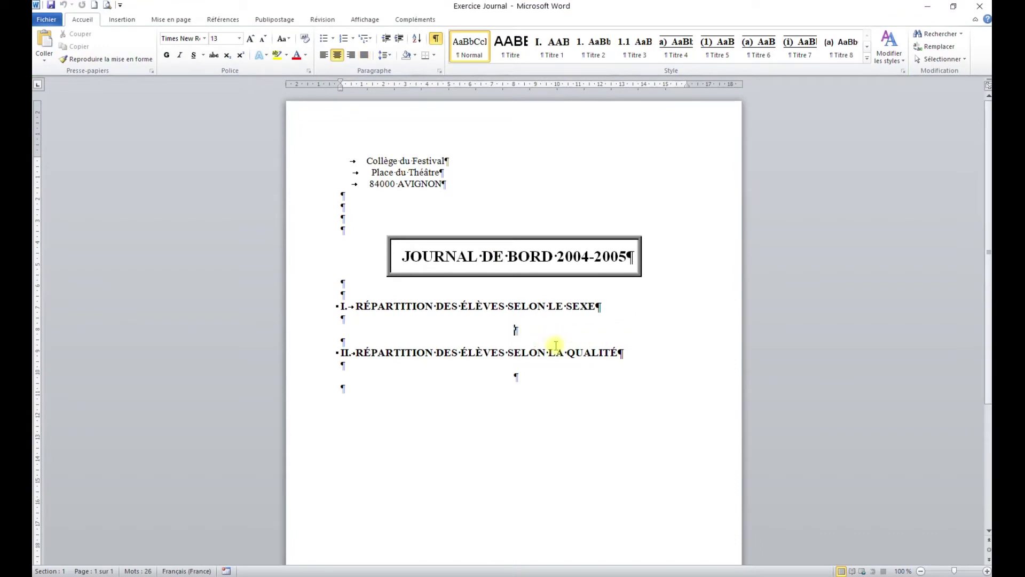
pyautogui.scroll(-1, 535, 336)
pyautogui.click(46, 60)
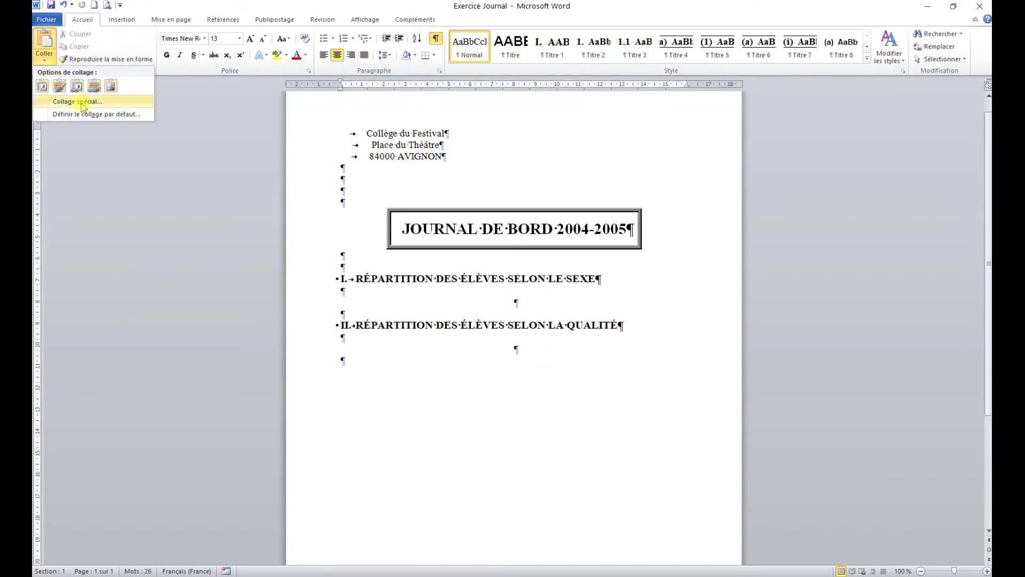
pyautogui.click(80, 100)
pyautogui.click(358, 251)
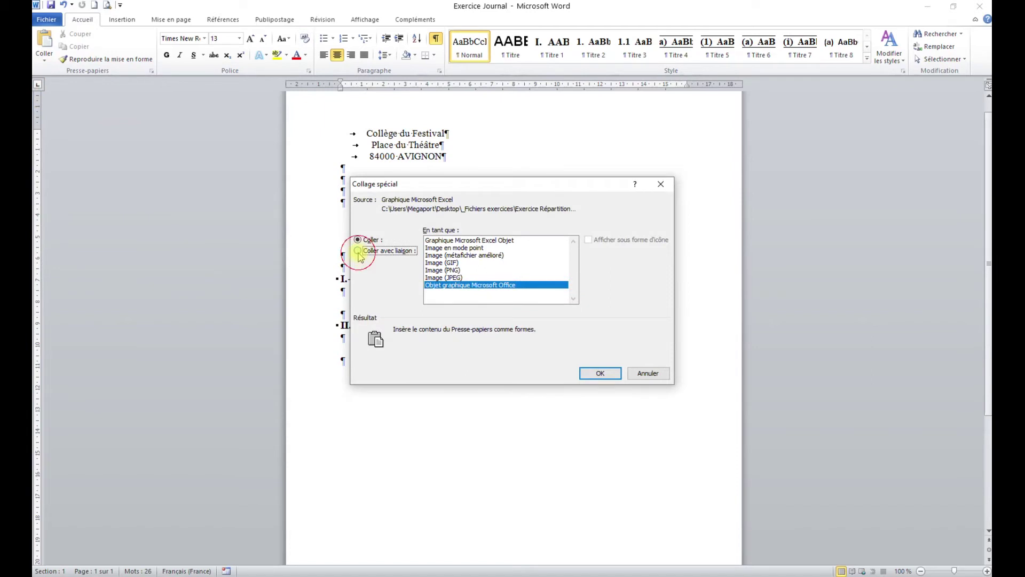
pyautogui.click(482, 240)
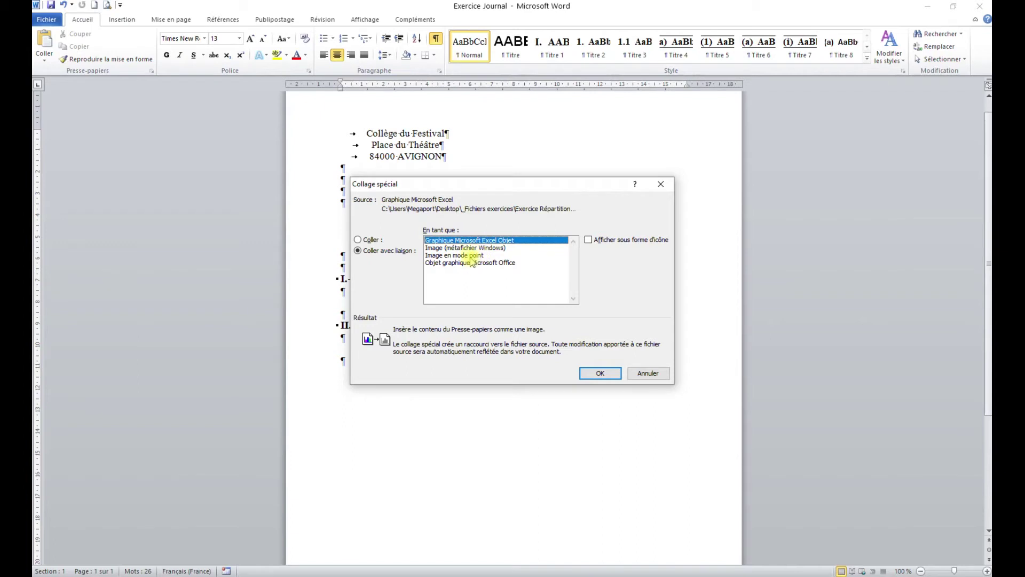
# Step: Confirm the linked Filles/Garçons chart paste and place the cursor under heading II
pyautogui.click(599, 371)
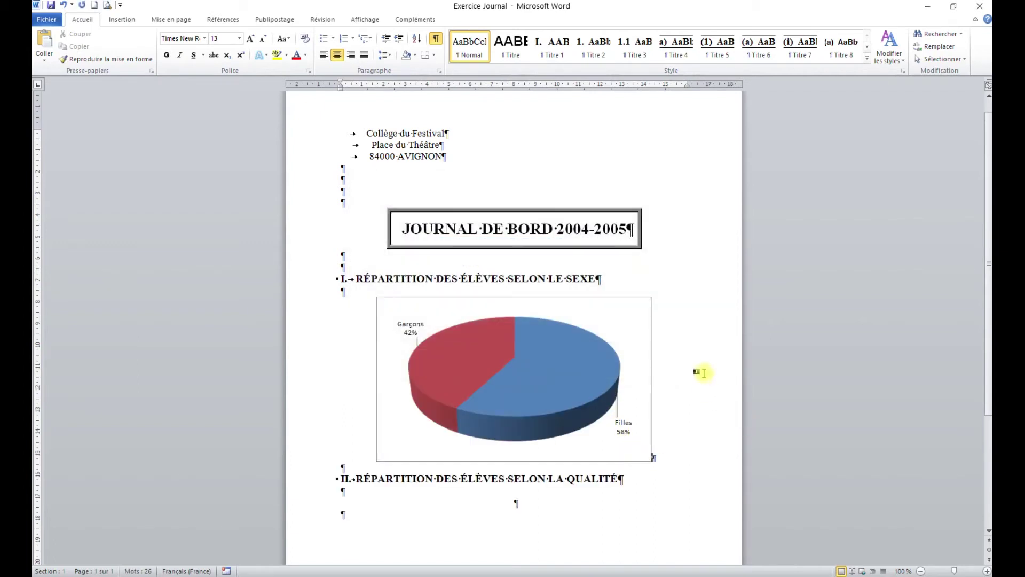
pyautogui.scroll(-3, 705, 373)
pyautogui.scroll(-1, 705, 373)
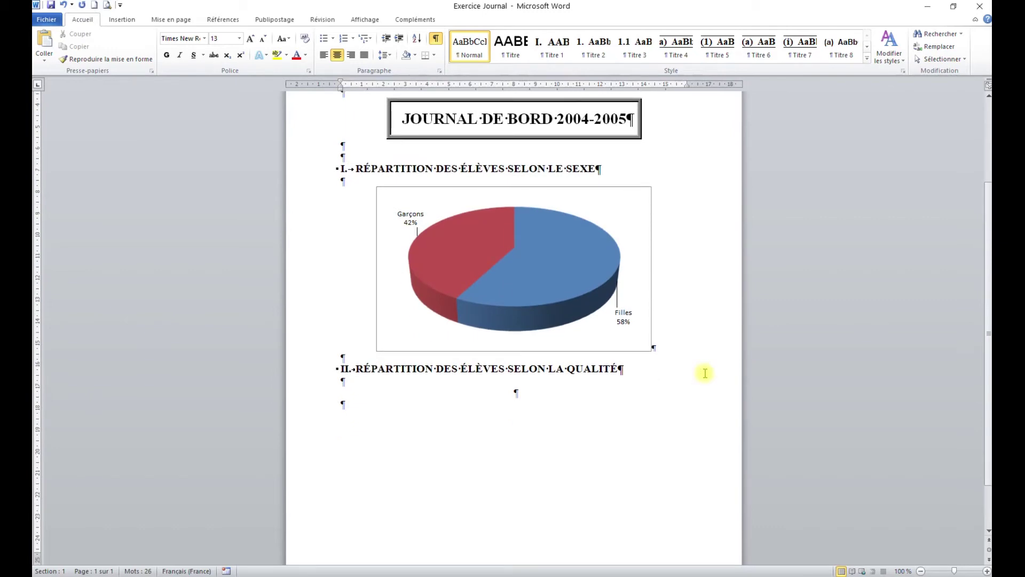
pyautogui.scroll(-1, 705, 373)
pyautogui.click(519, 366)
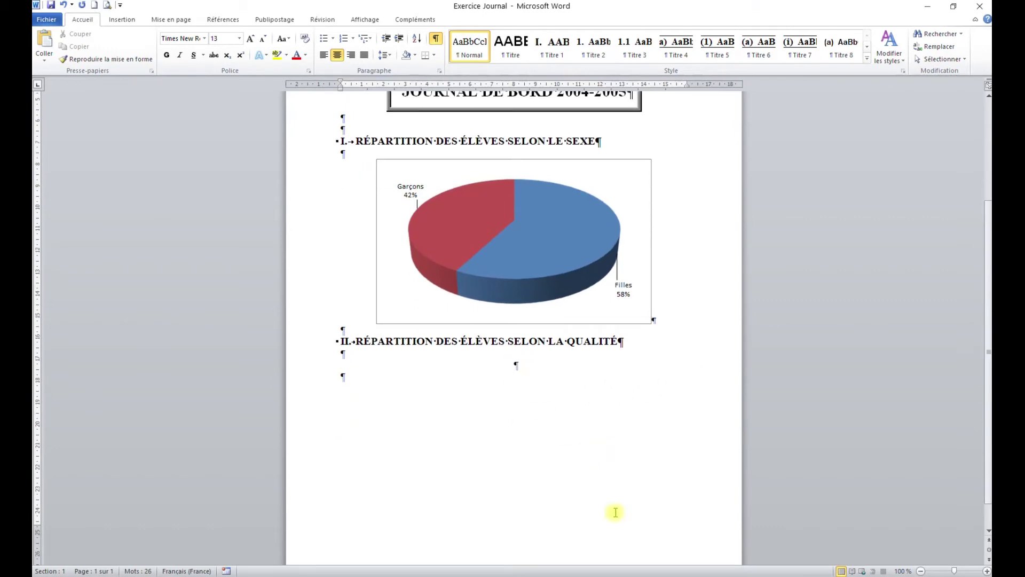
# Step: Copy the boarding-type pie chart from the Excel workbook
pyautogui.hotkey('alt', 'Tab')
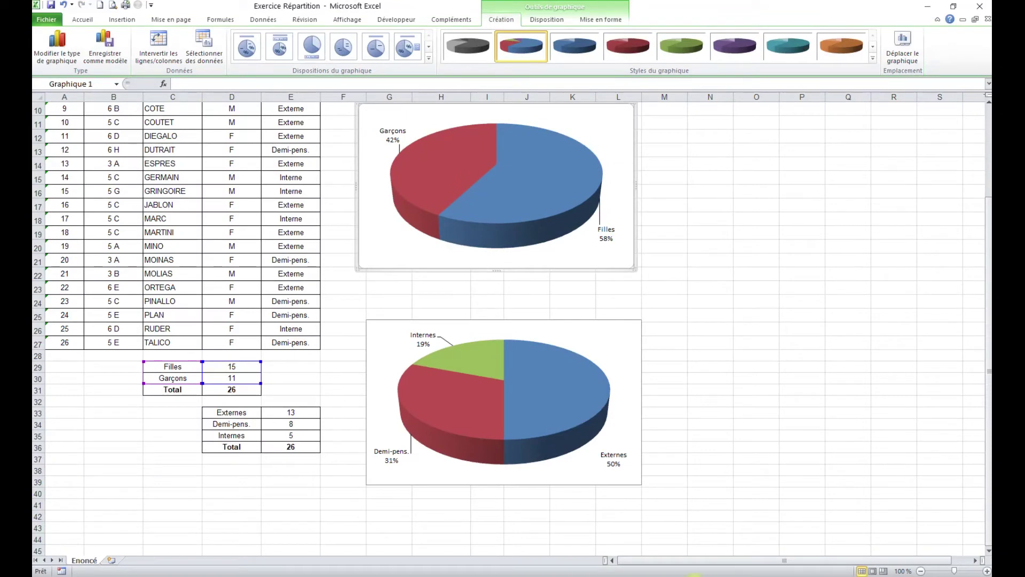
pyautogui.click(626, 336)
pyautogui.rightClick(628, 336)
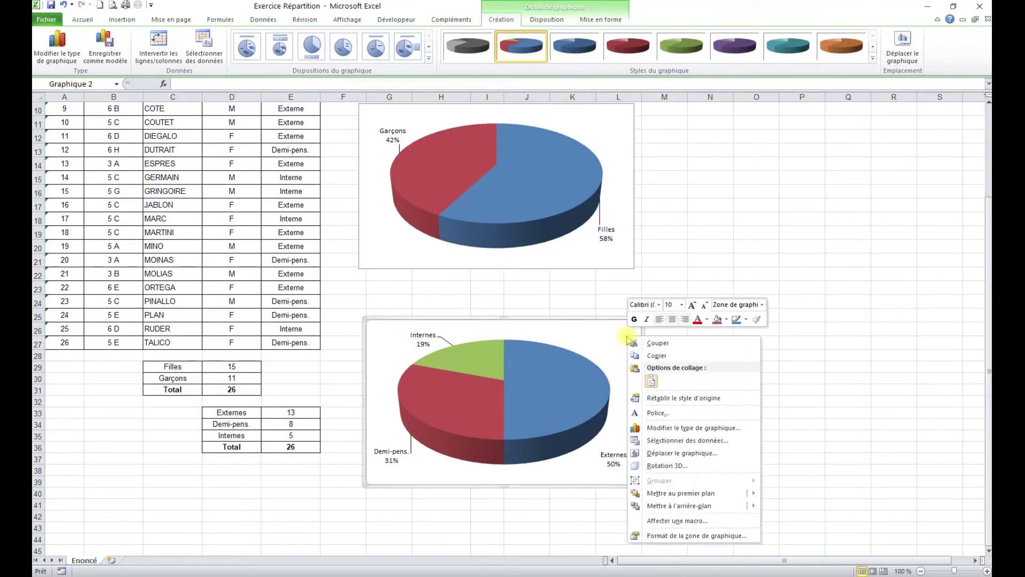
pyautogui.click(654, 355)
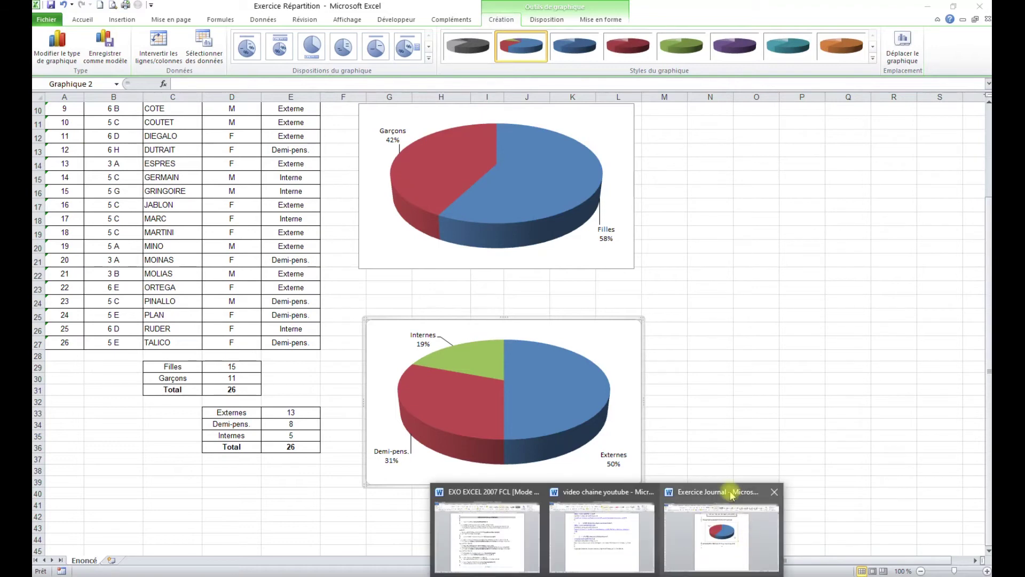
# Step: Paste it under heading II as a linked Graphique Microsoft Excel Objet, then return to Excel
pyautogui.moveTo(604, 575)
pyautogui.click(730, 497)
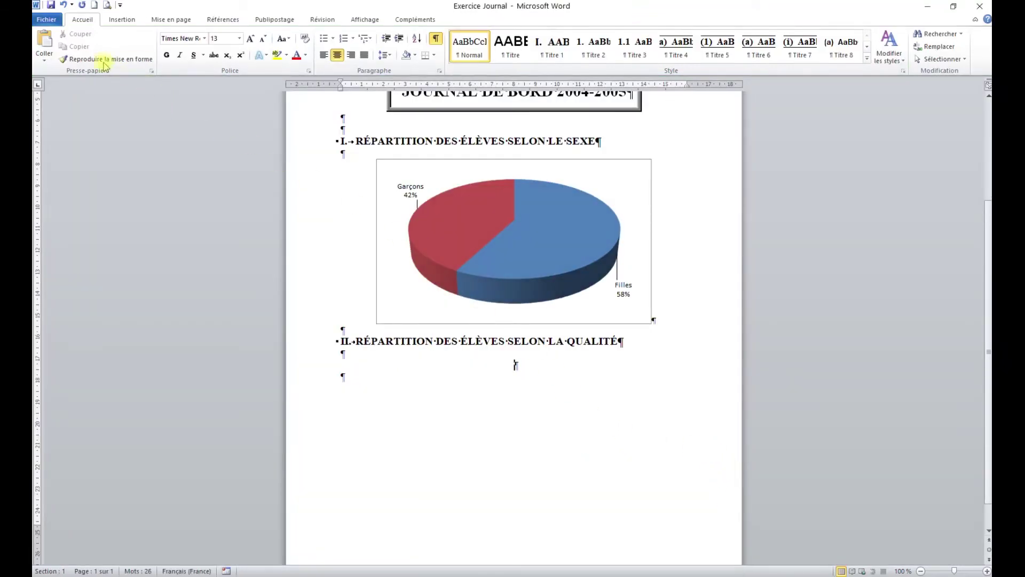
pyautogui.click(45, 60)
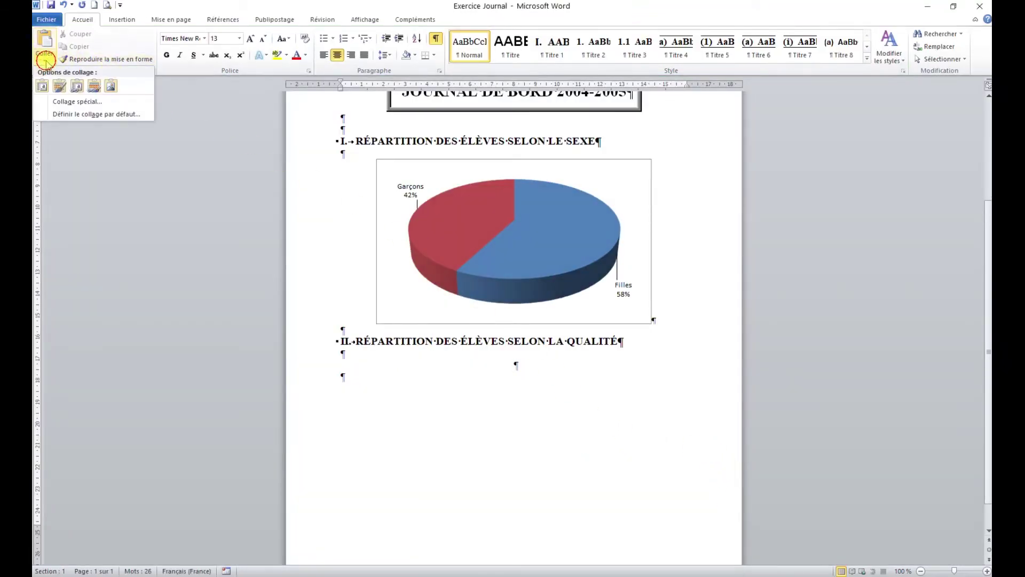
pyautogui.click(72, 102)
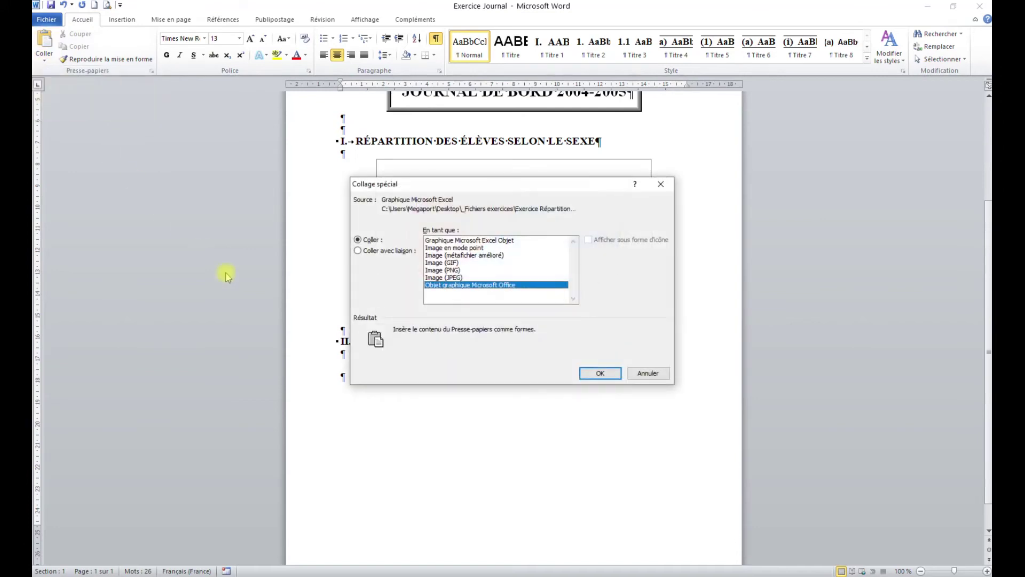
pyautogui.click(359, 251)
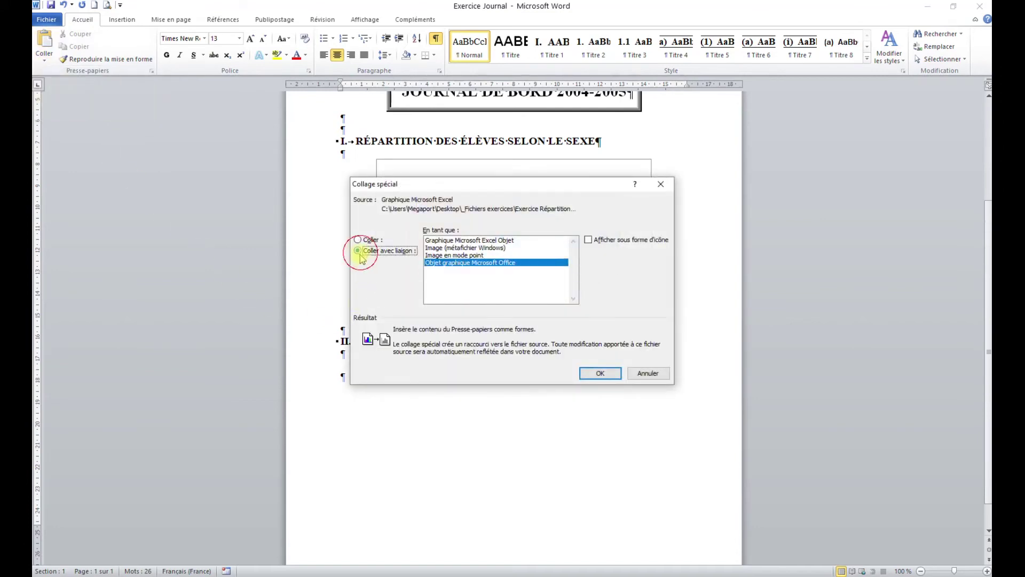
pyautogui.click(484, 240)
pyautogui.click(612, 374)
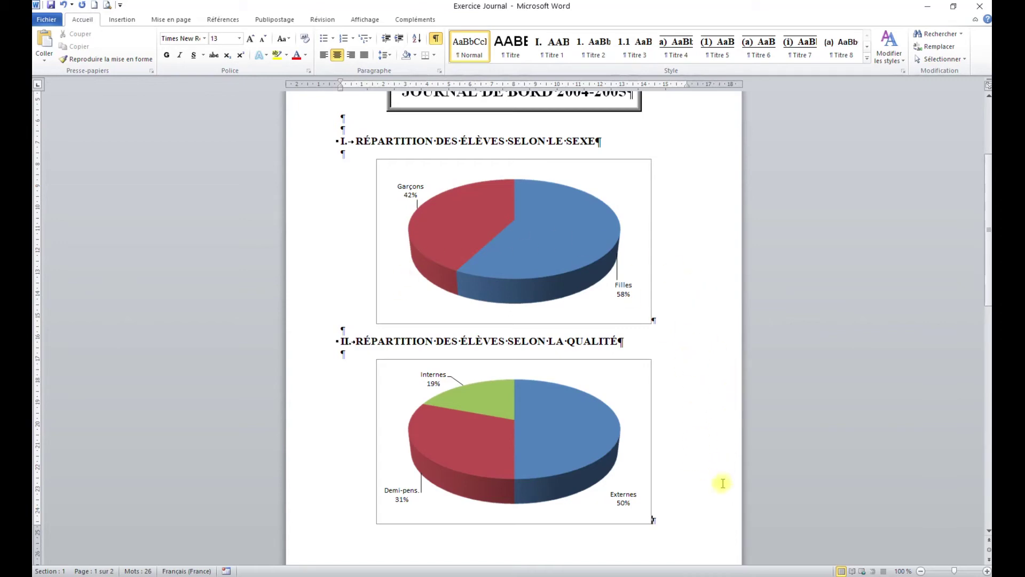
pyautogui.hotkey('alt', 'Tab')
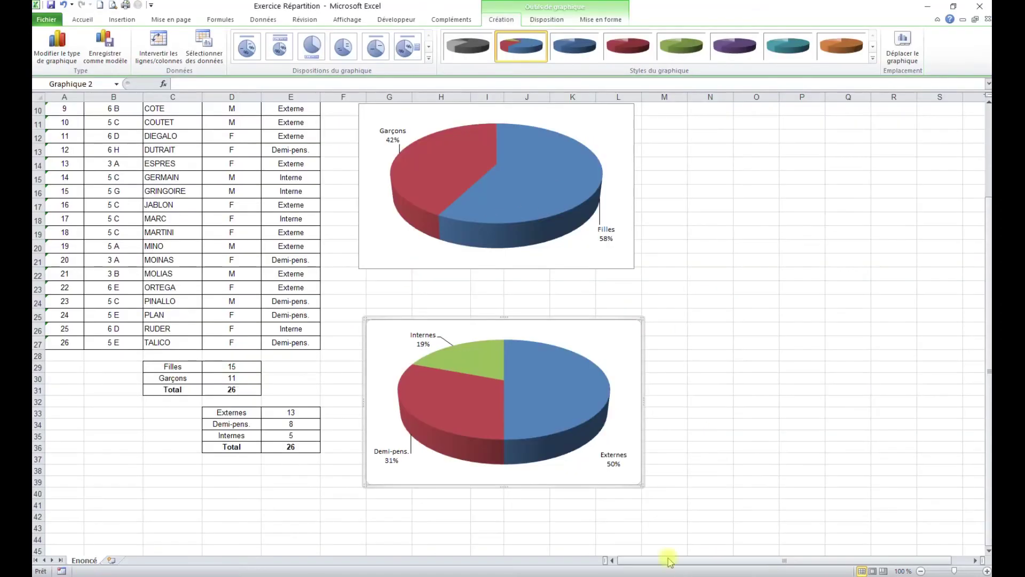
# Step: Change the Filles count (D29) and Externes count (E33) to 25, then bring Word forward
pyautogui.click(240, 368)
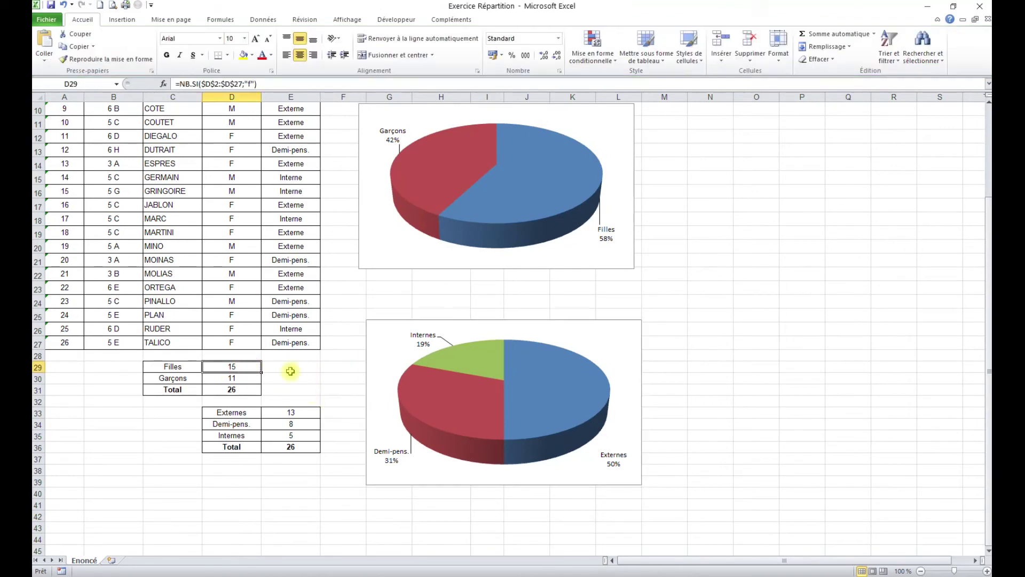
pyautogui.write('25')
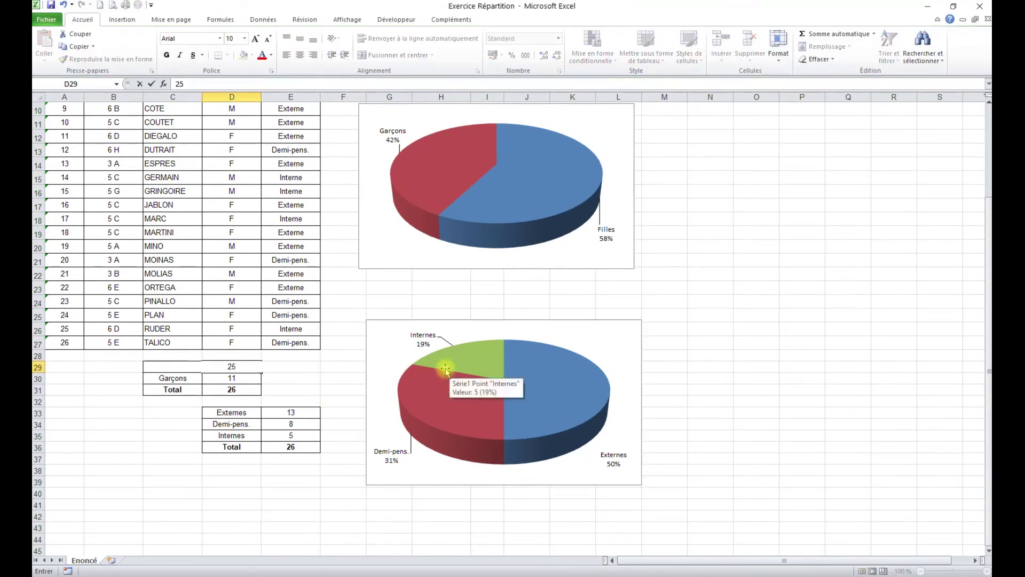
pyautogui.click(277, 376)
pyautogui.write('Filles')
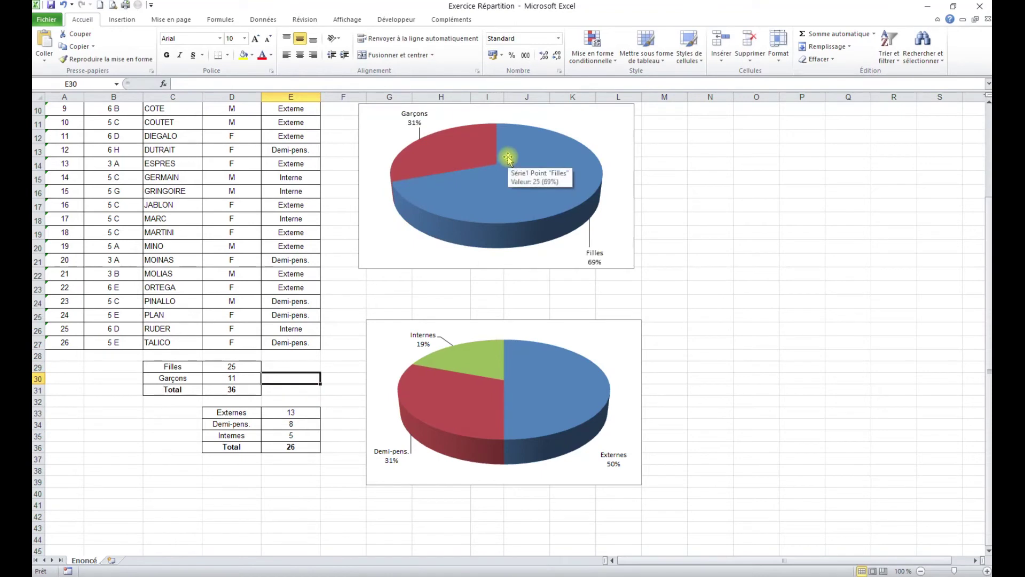
pyautogui.click(288, 413)
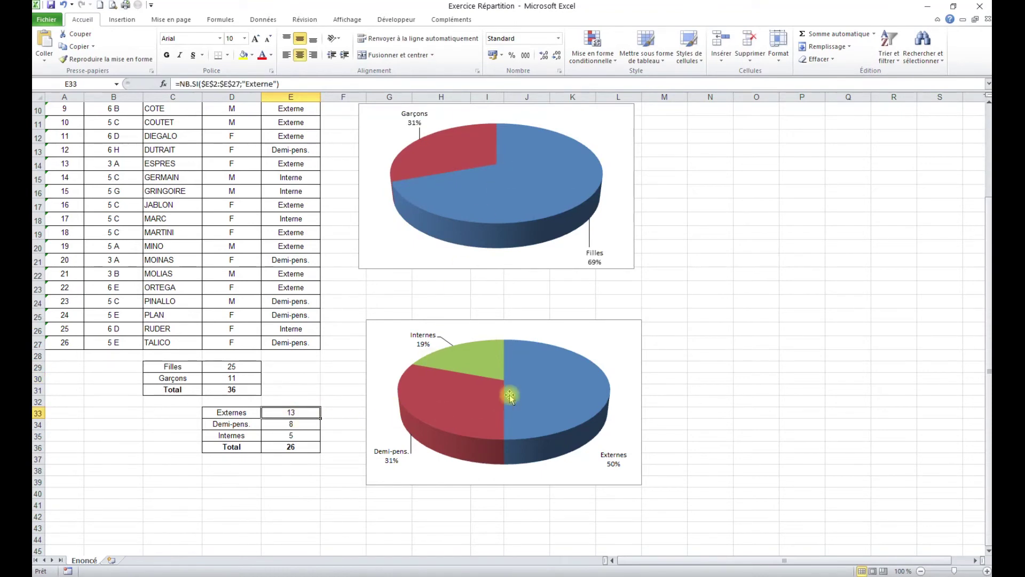
pyautogui.write('25')
pyautogui.click(344, 389)
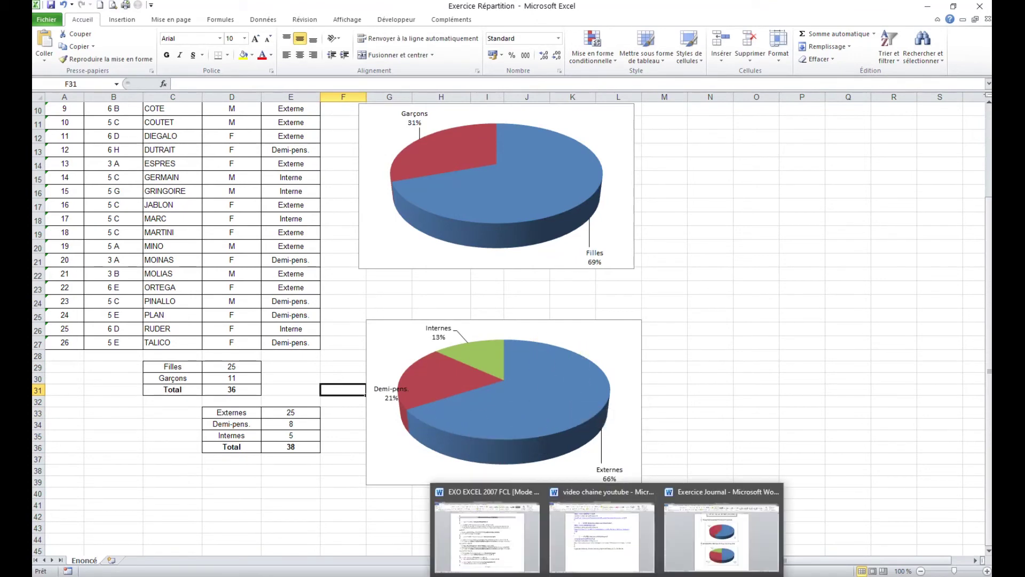
pyautogui.click(775, 545)
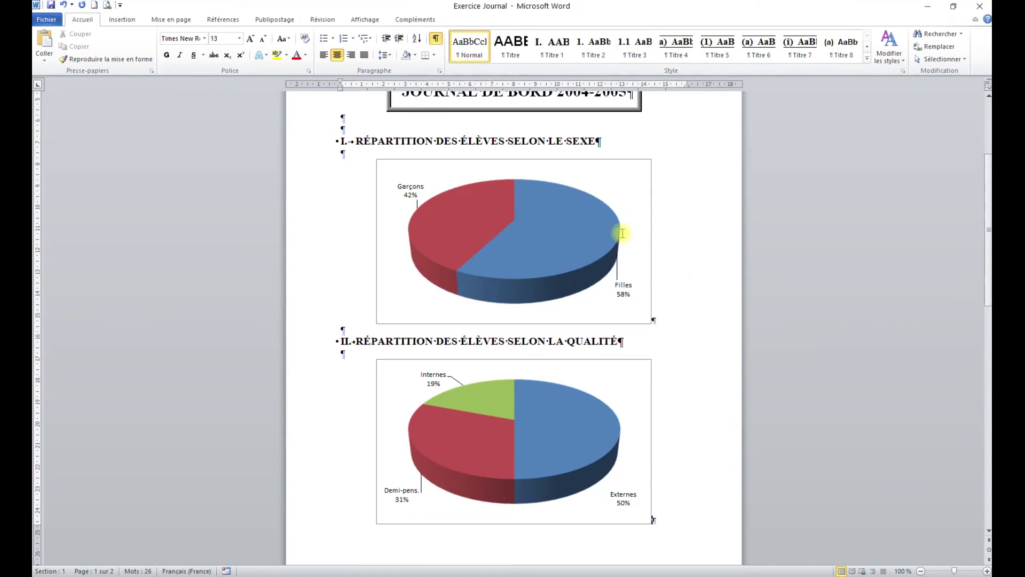
# Step: Check the updated Excel workbook, then save the Exercice Journal report in Word
pyautogui.click(713, 572)
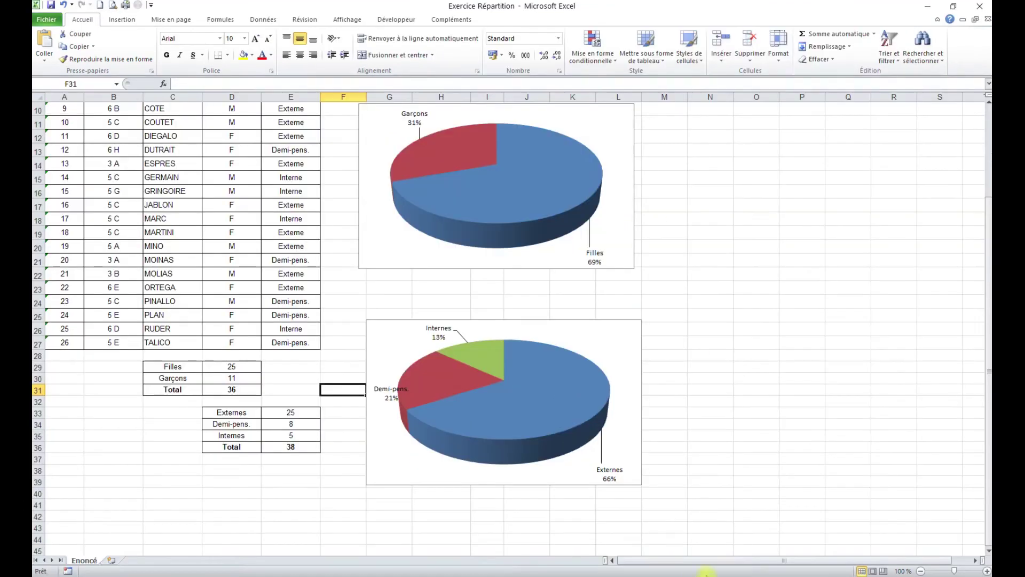
pyautogui.click(711, 274)
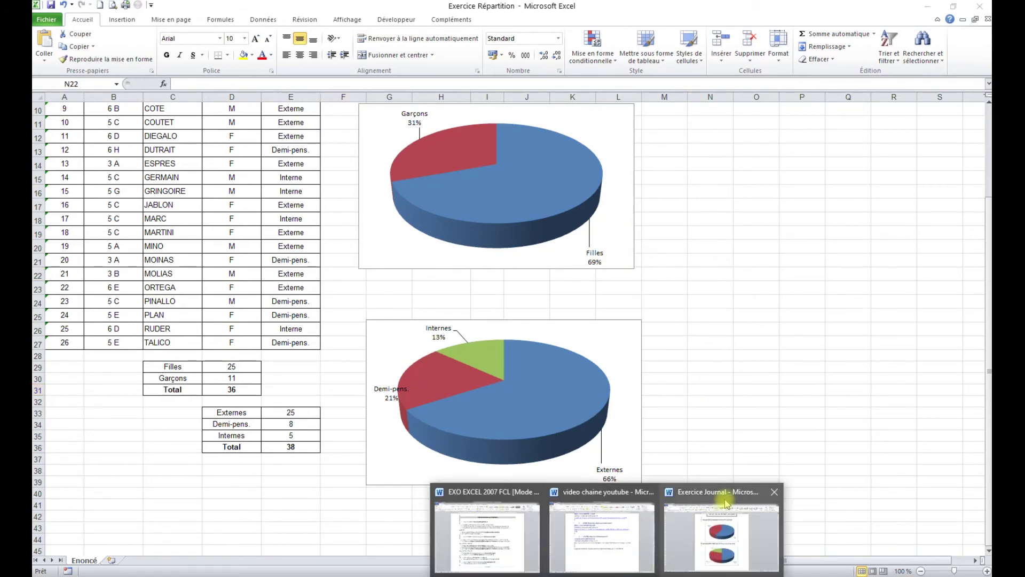
pyautogui.click(722, 494)
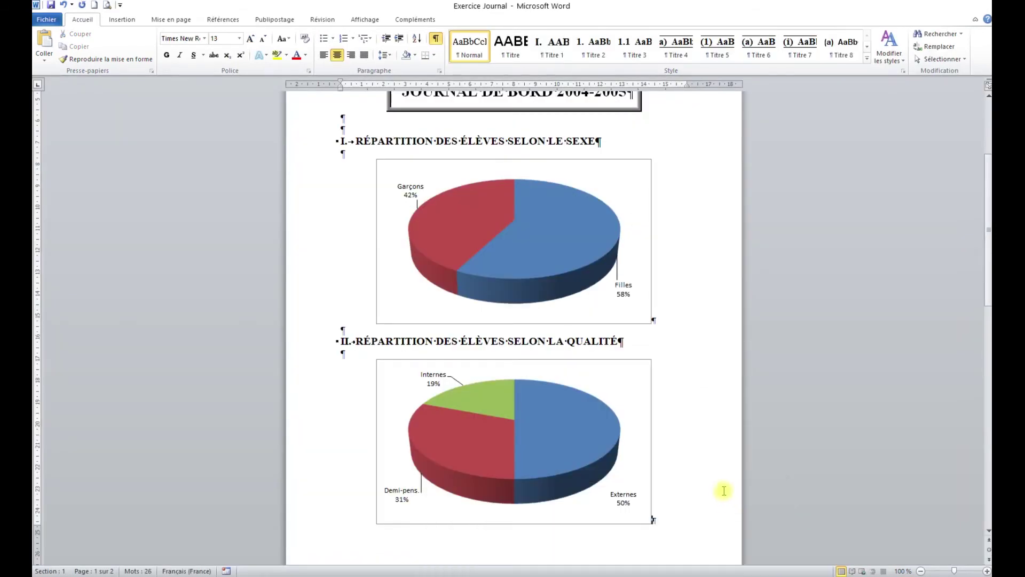
pyautogui.click(51, 6)
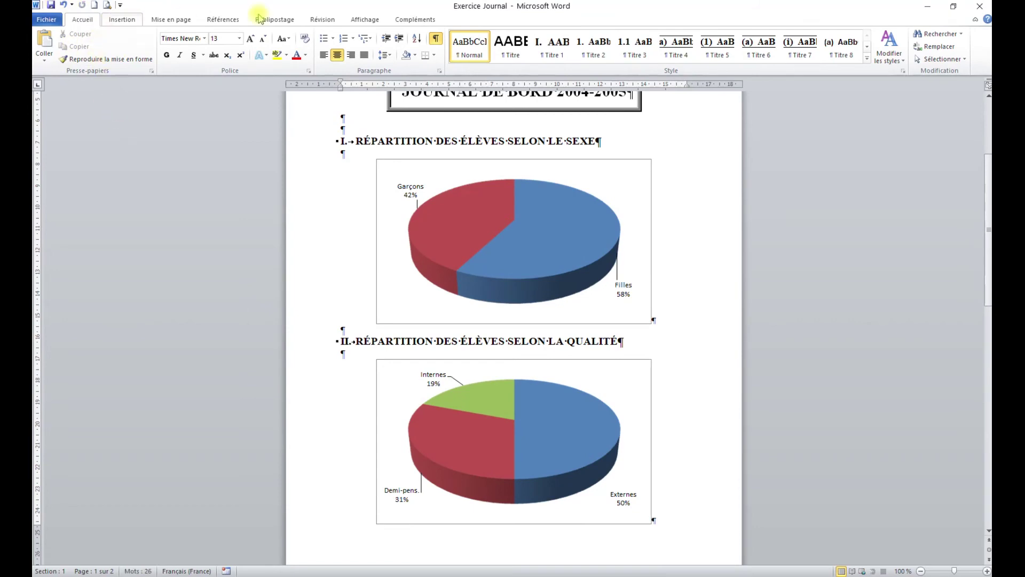
# Step: Close the report and launch Microsoft Word 2010 again with a blank document
pyautogui.click(980, 6)
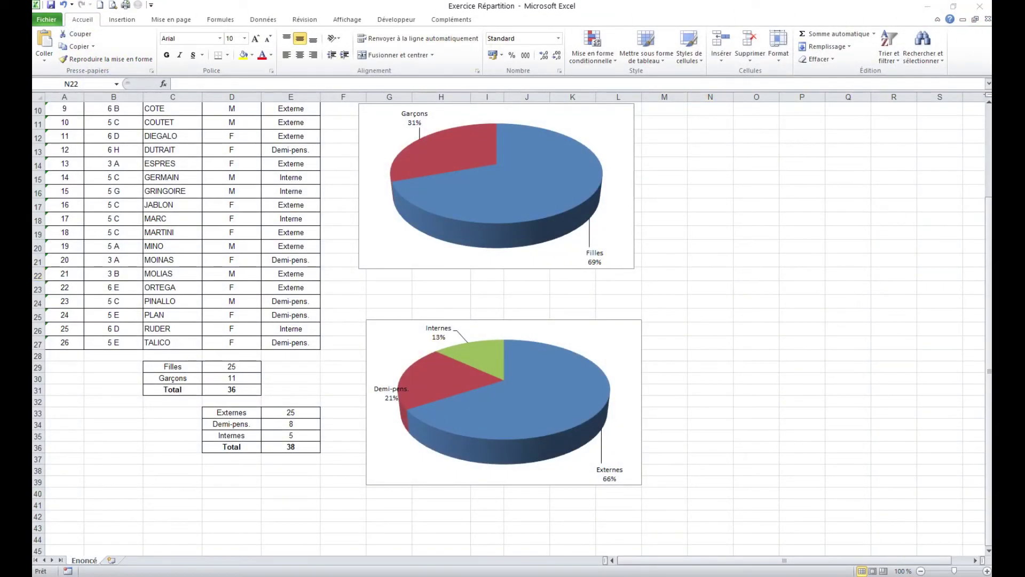
pyautogui.rightClick(606, 576)
pyautogui.click(599, 533)
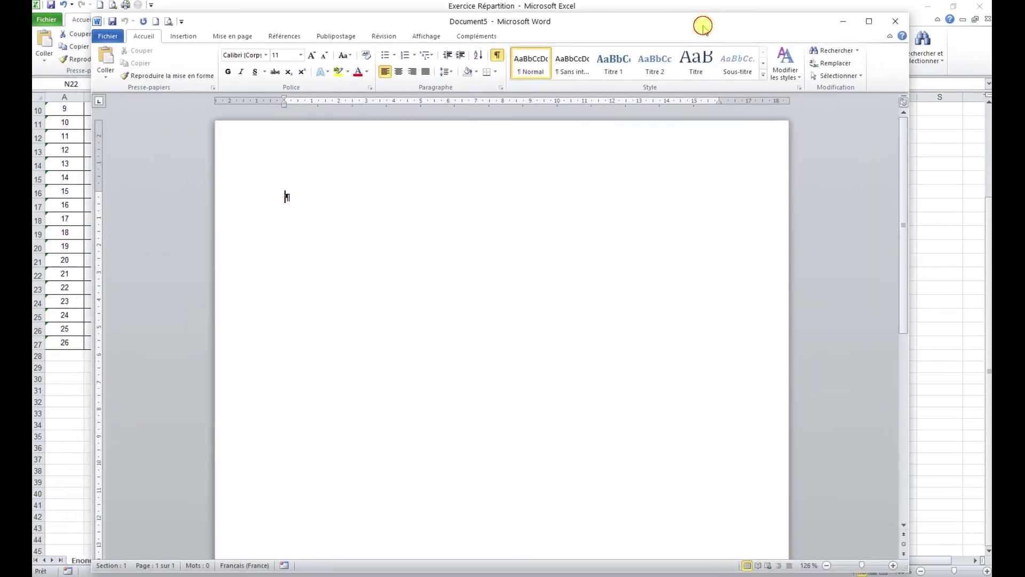
# Step: Reopen Exercice Journal from Récent and accept the link update, showing Filles 69% and Externes 66%
pyautogui.click(40, 21)
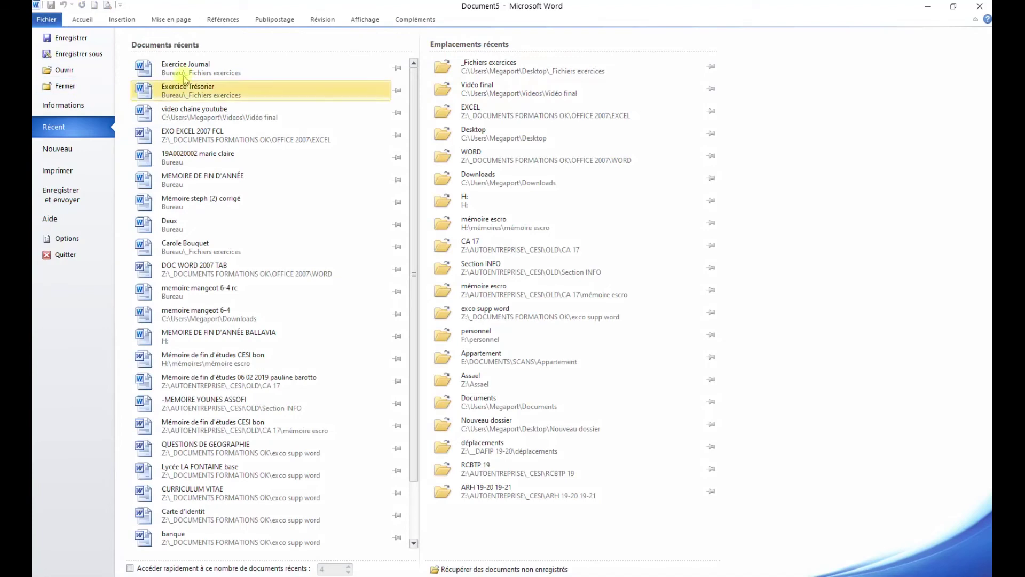
pyautogui.click(199, 68)
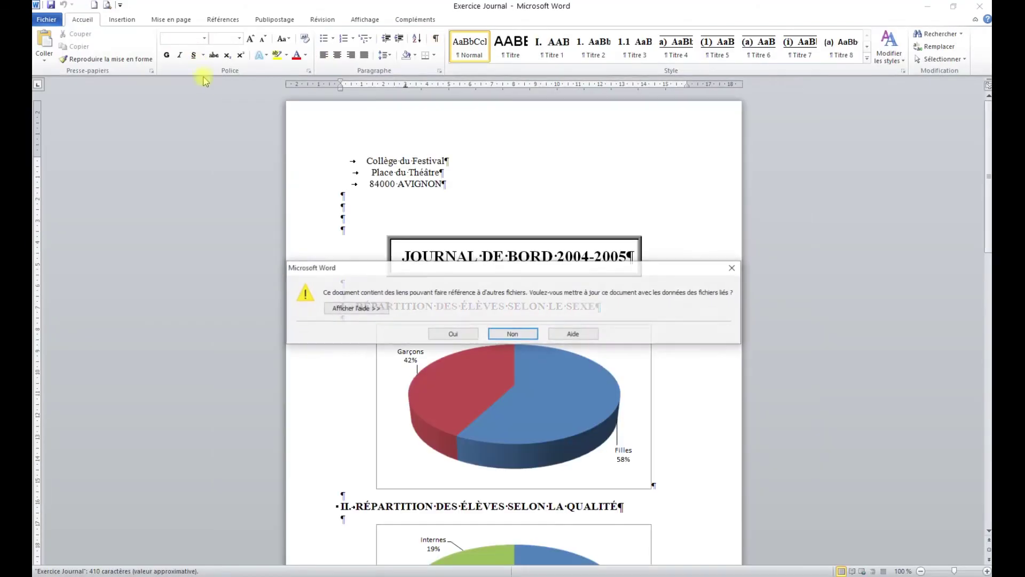
pyautogui.click(453, 334)
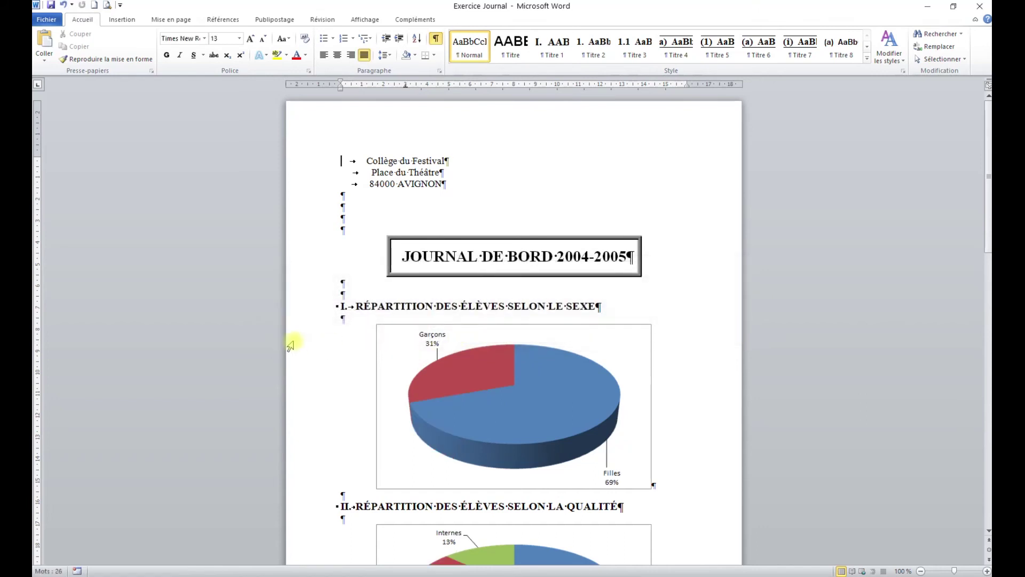
pyautogui.scroll(-4, 298, 339)
pyautogui.scroll(-1, 291, 340)
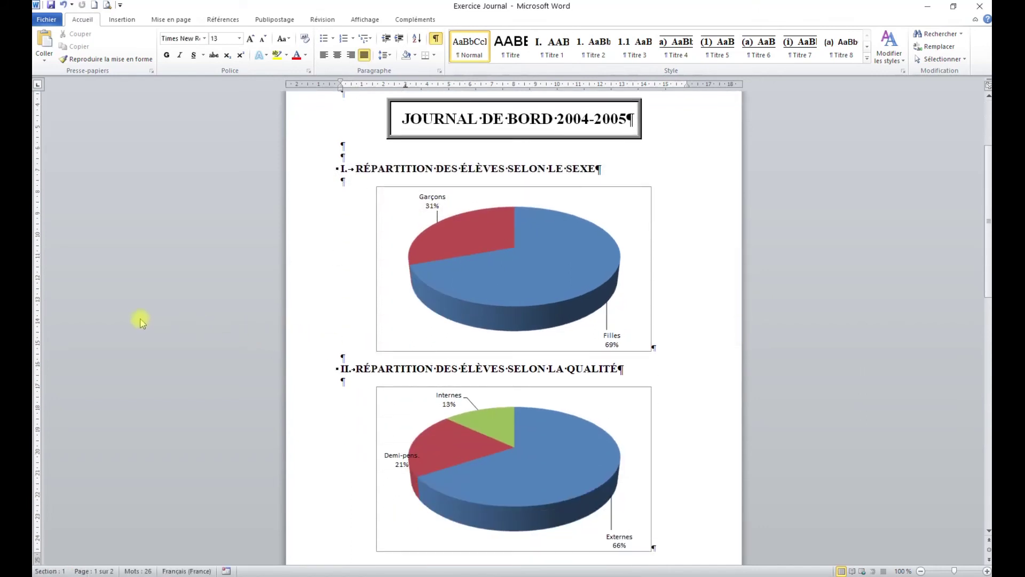
pyautogui.scroll(1, 149, 317)
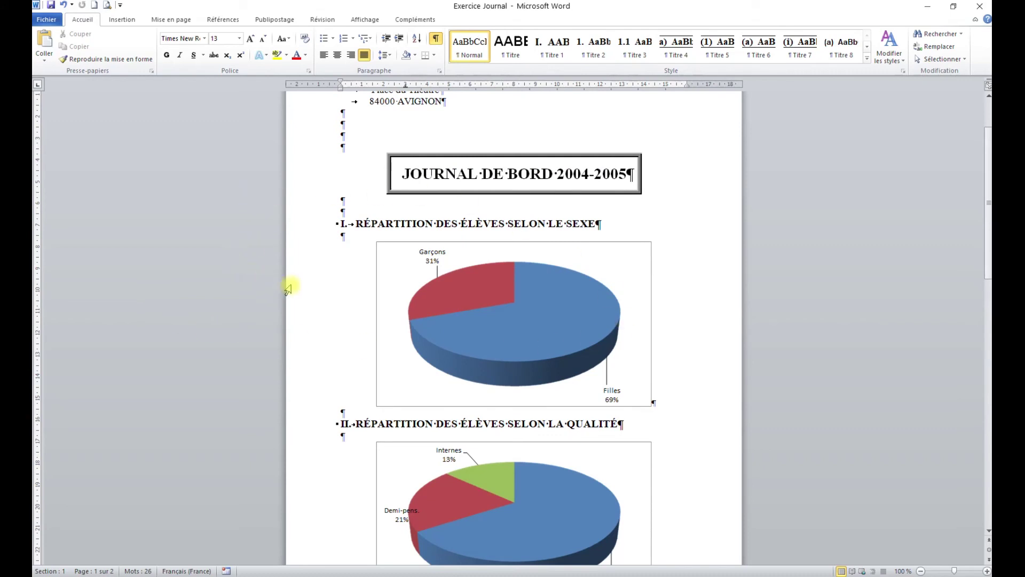
pyautogui.scroll(-1, 326, 293)
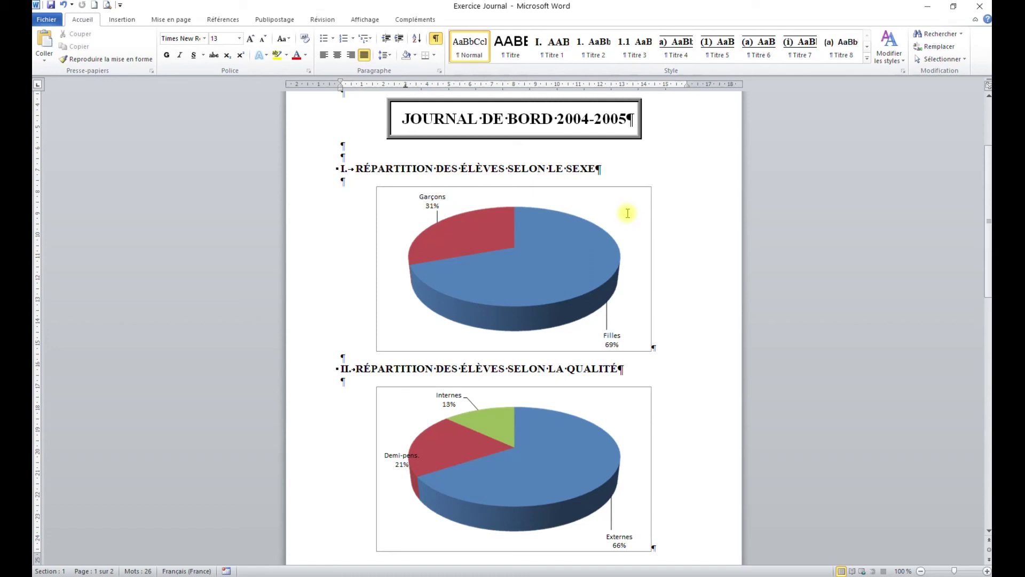
pyautogui.click(689, 228)
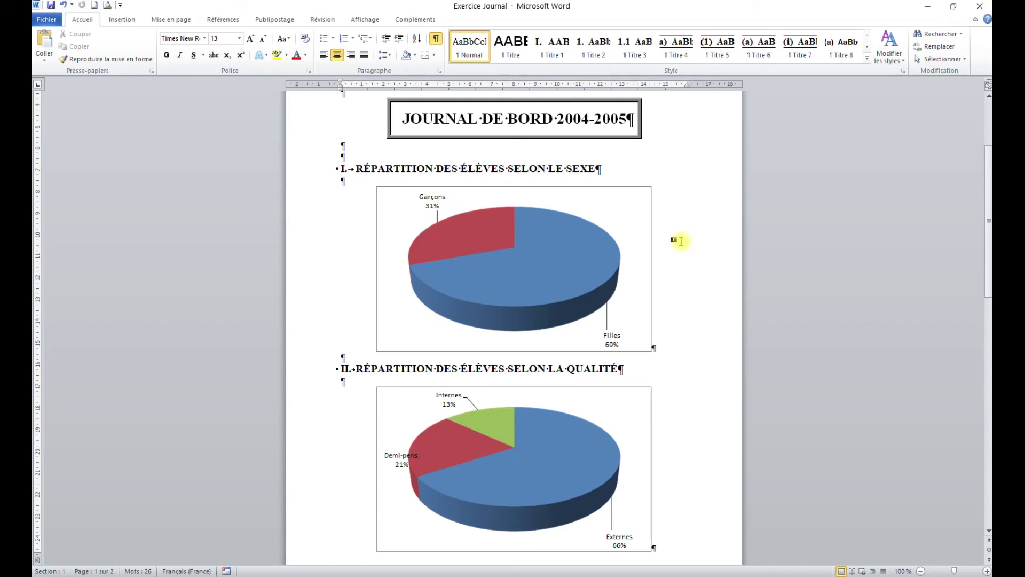
pyautogui.click(610, 166)
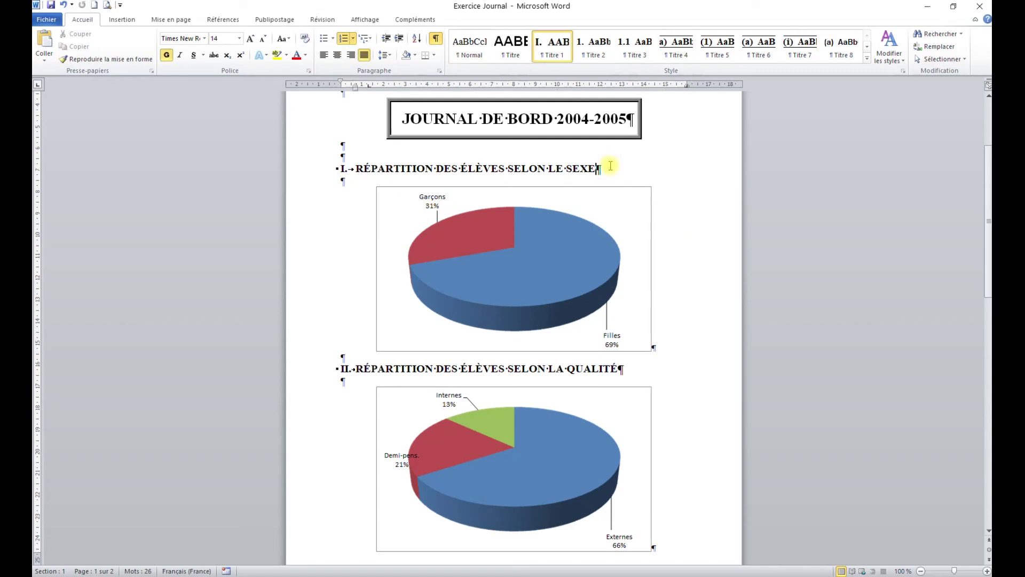